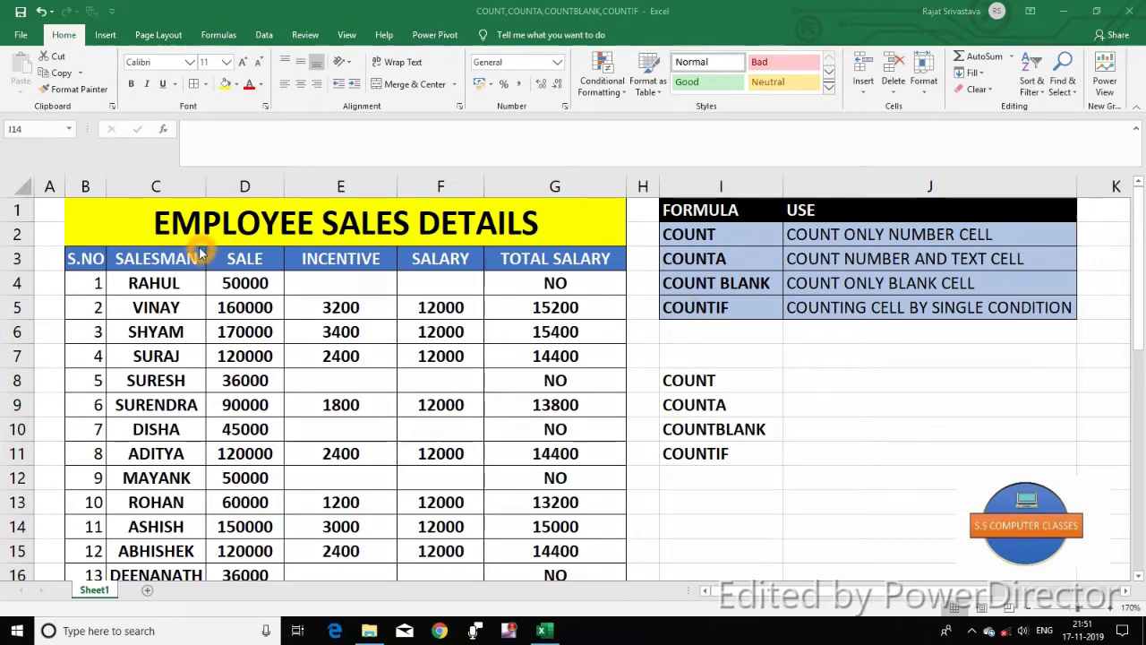
# Inspect the Total Salary formulas and Incentive and Salary cells in rows 4 to 10
pyautogui.click(87, 260)
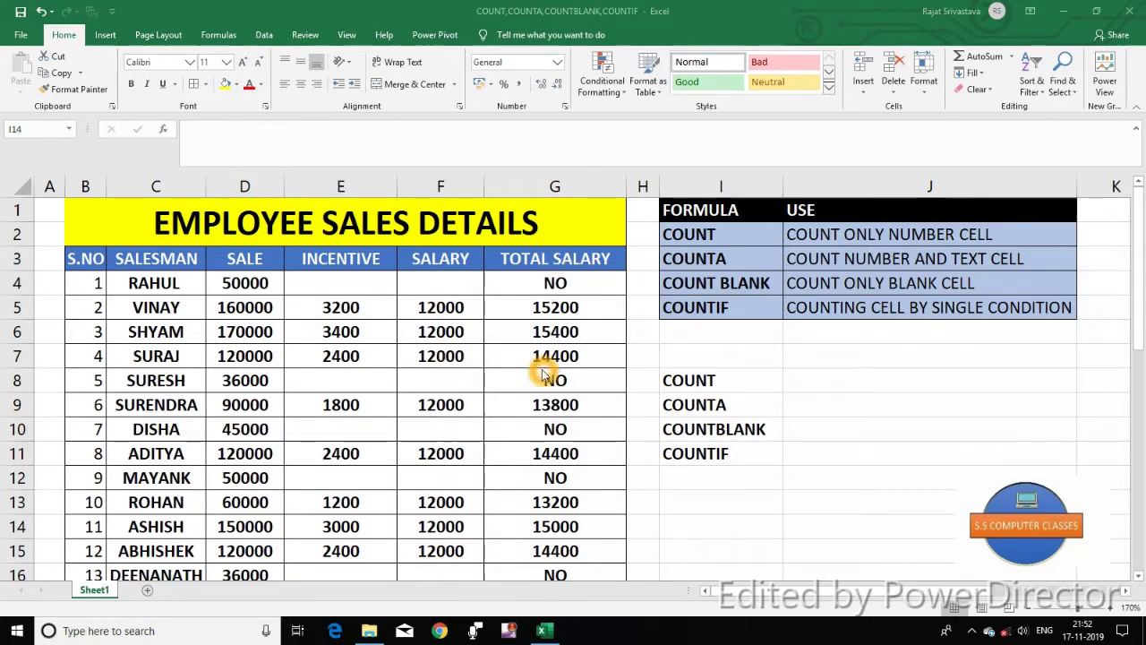
pyautogui.click(528, 282)
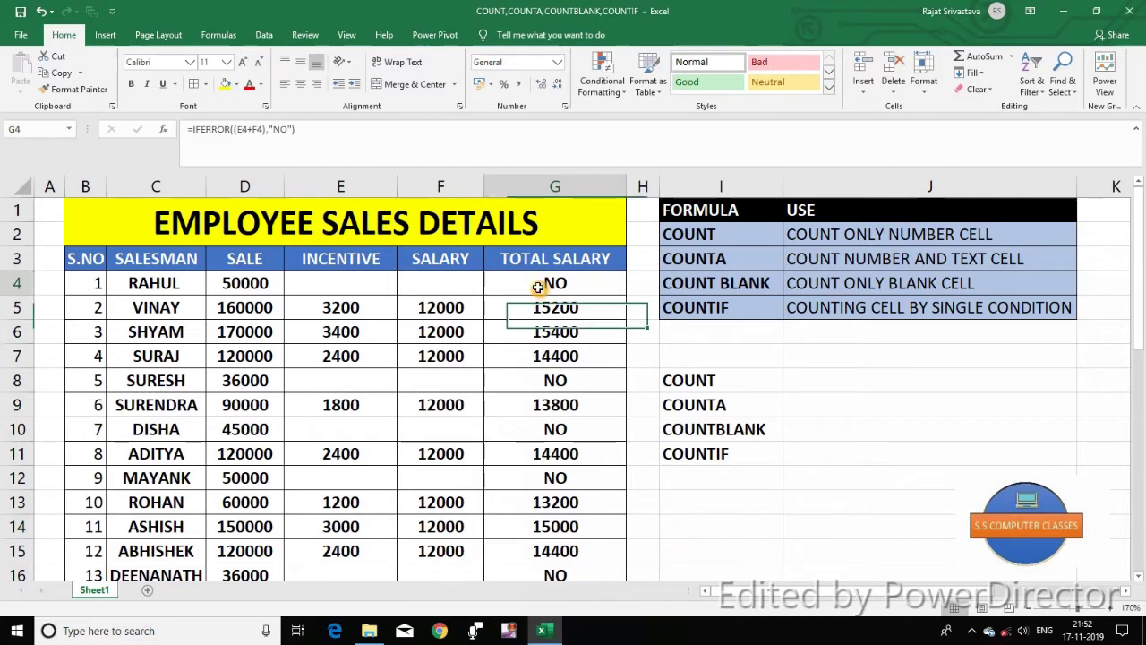
pyautogui.click(542, 430)
pyautogui.click(357, 283)
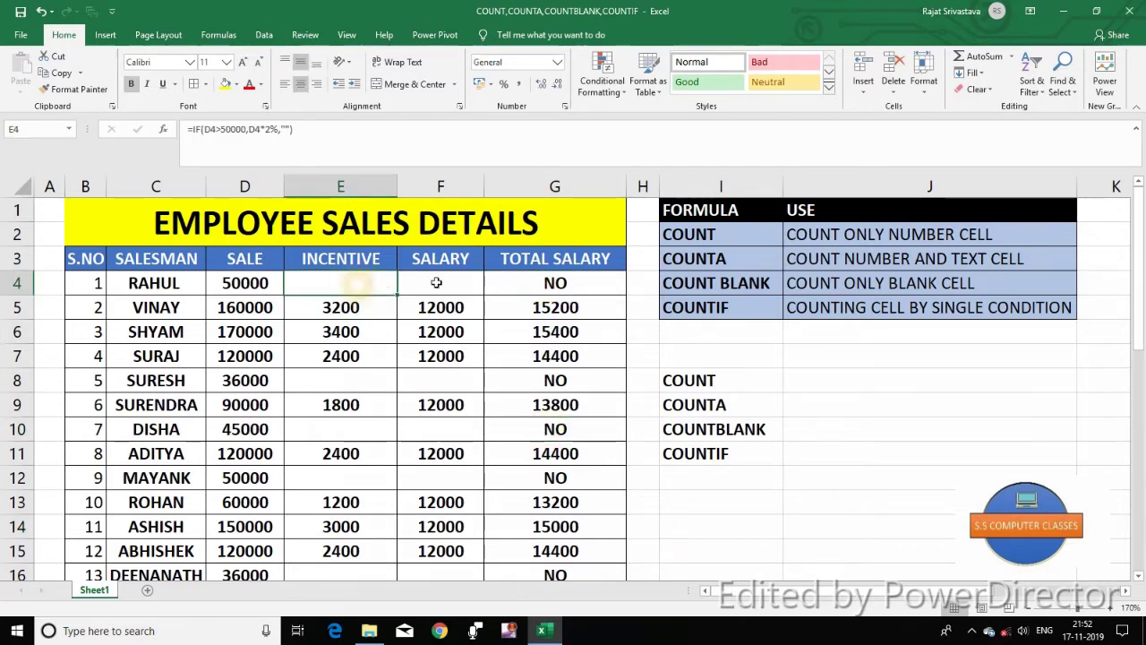
pyautogui.click(439, 285)
pyautogui.click(546, 288)
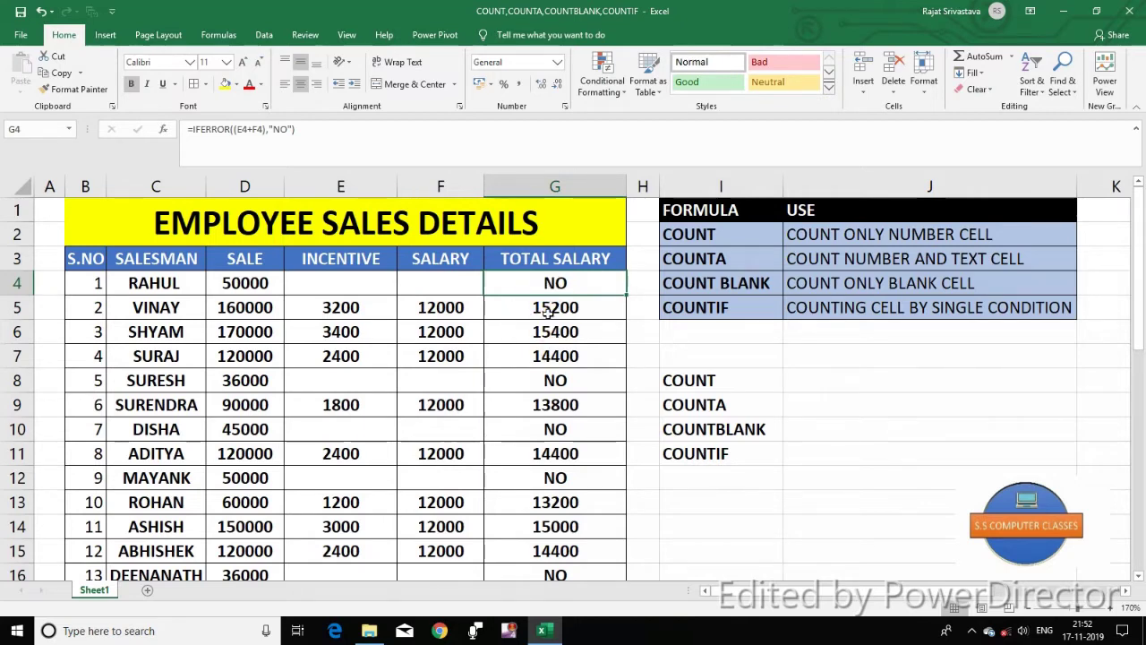
pyautogui.click(543, 310)
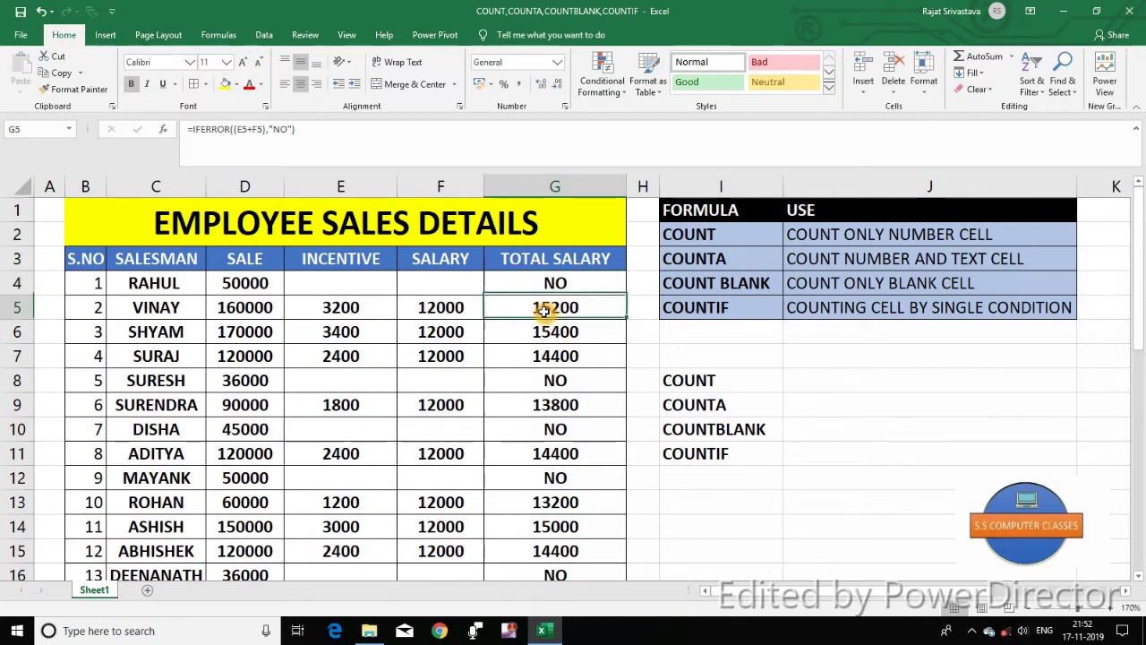
pyautogui.click(340, 309)
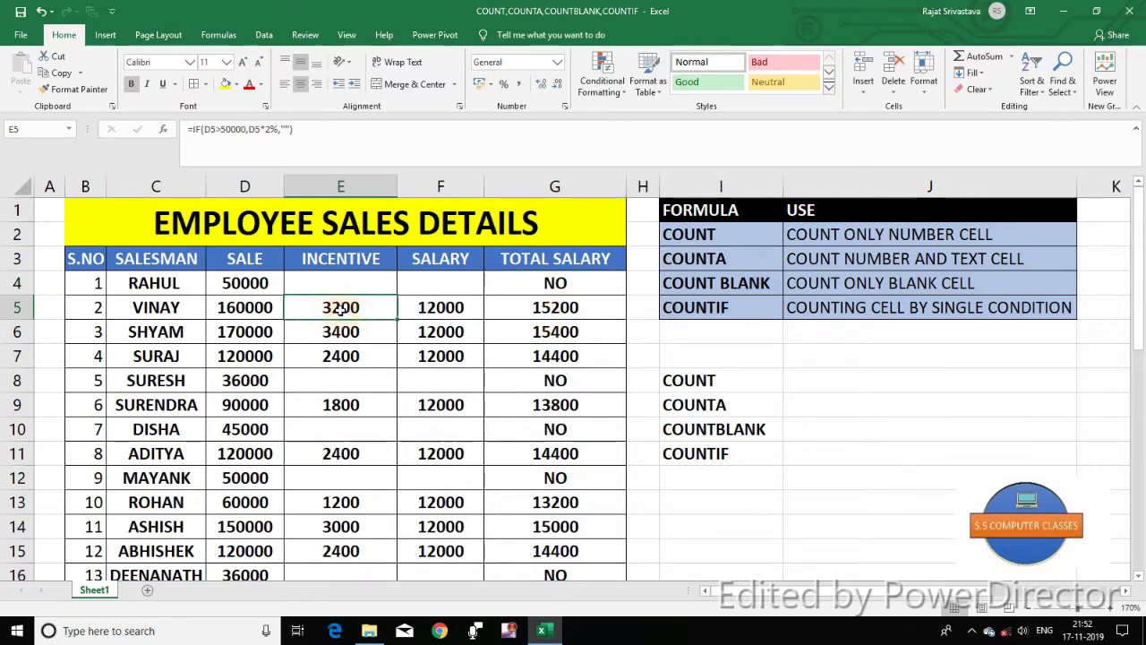
pyautogui.click(446, 309)
pyautogui.click(550, 304)
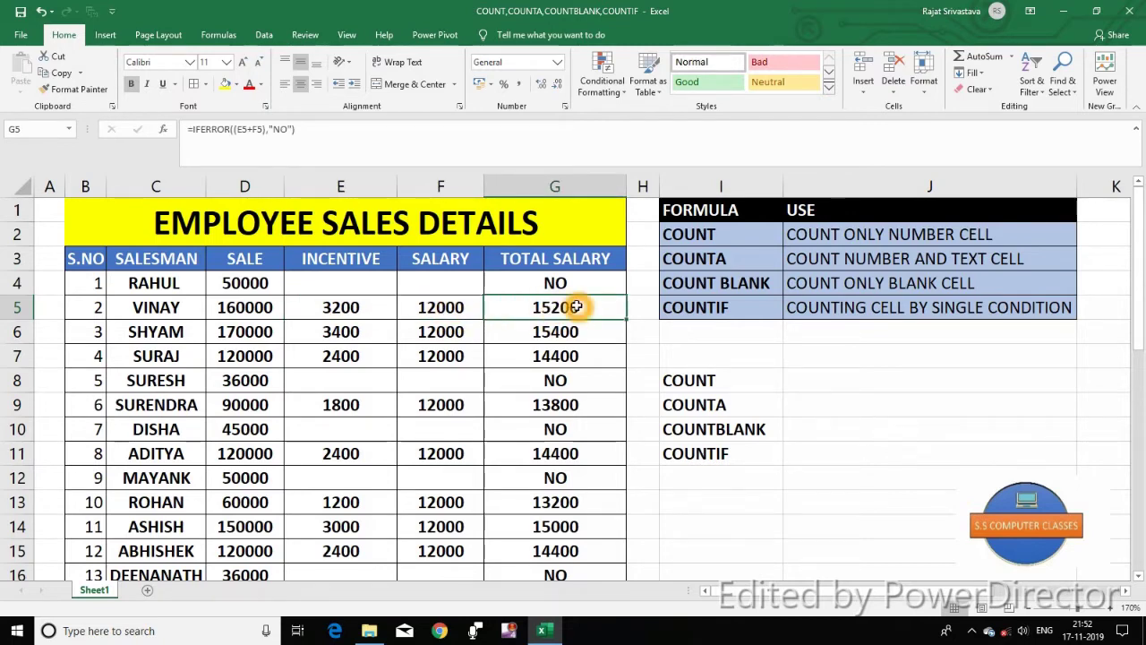
pyautogui.click(537, 332)
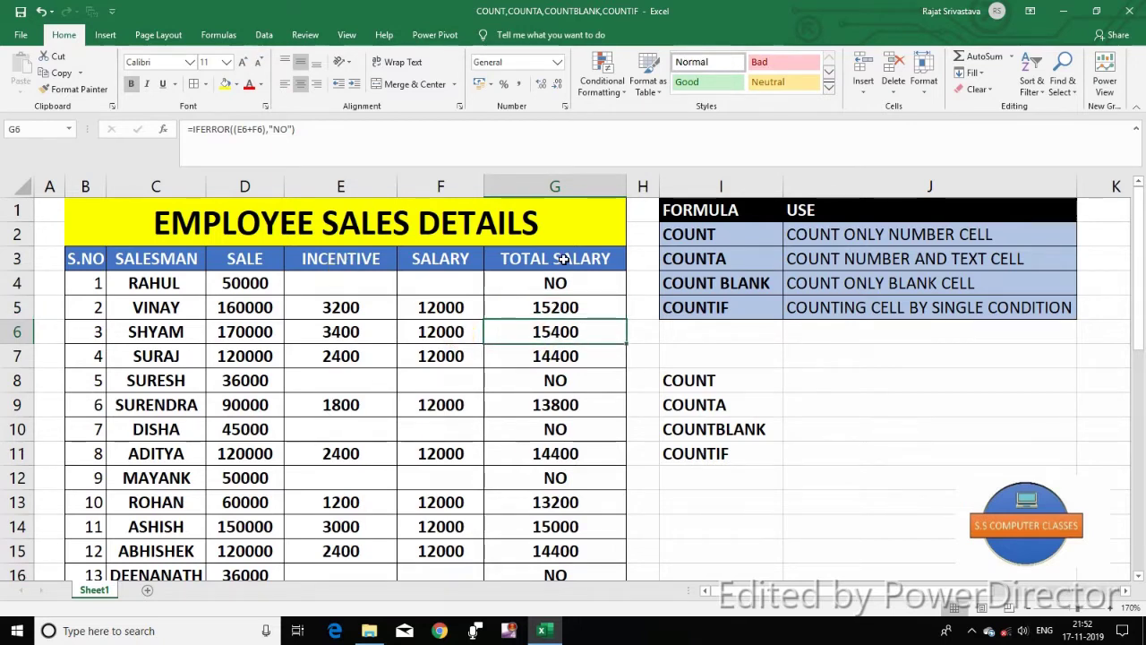
pyautogui.click(546, 355)
pyautogui.click(549, 283)
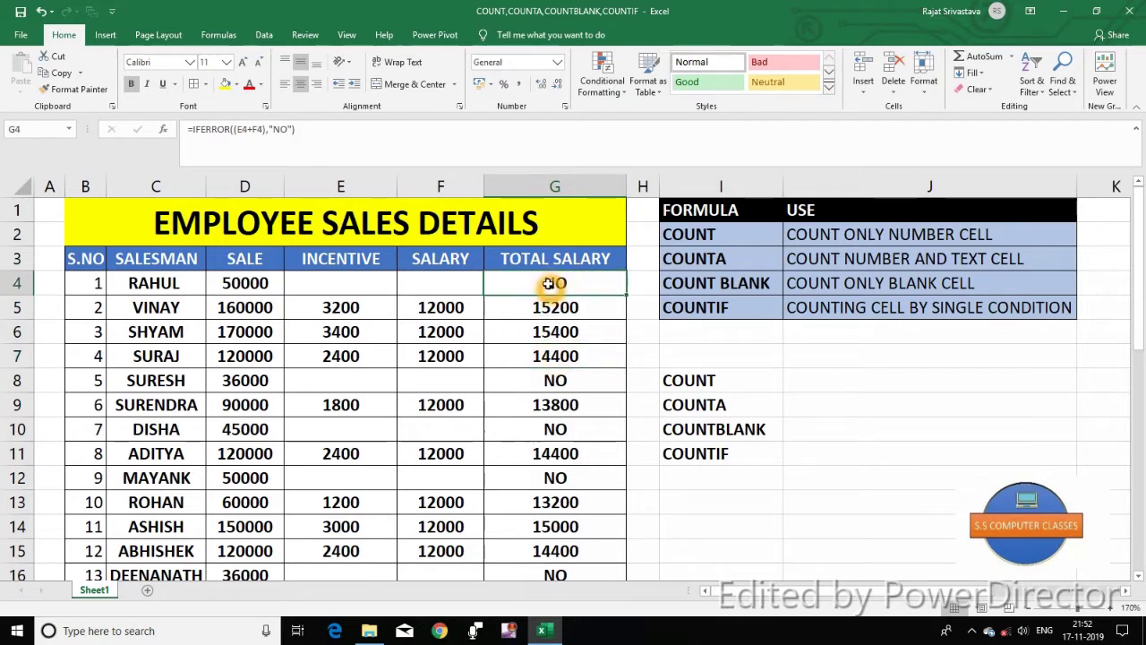
pyautogui.click(543, 409)
# Recheck the Total Salary formulas in rows 4 to 11, including row 8's NO
pyautogui.click(709, 243)
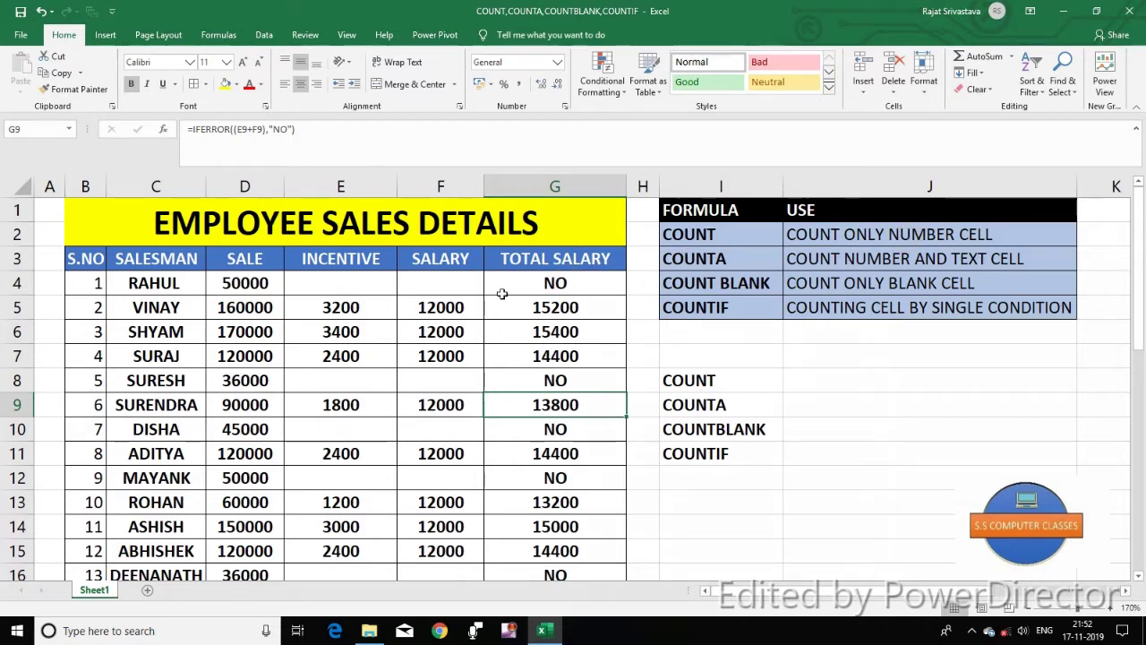
pyautogui.click(555, 285)
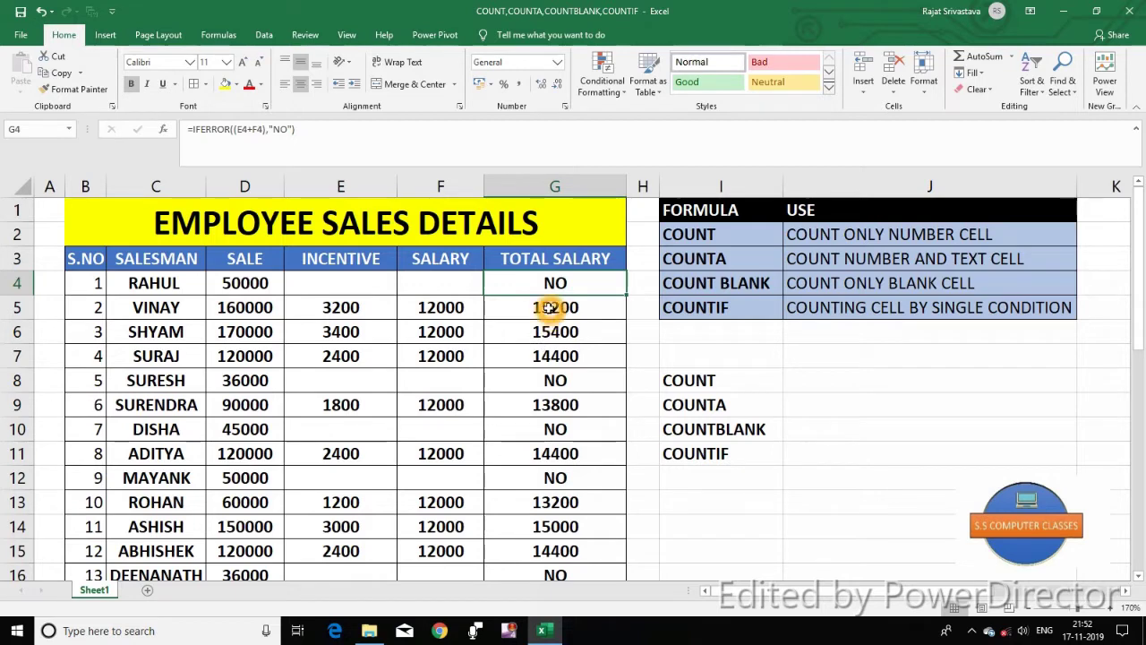
pyautogui.click(551, 311)
pyautogui.click(546, 336)
pyautogui.click(557, 378)
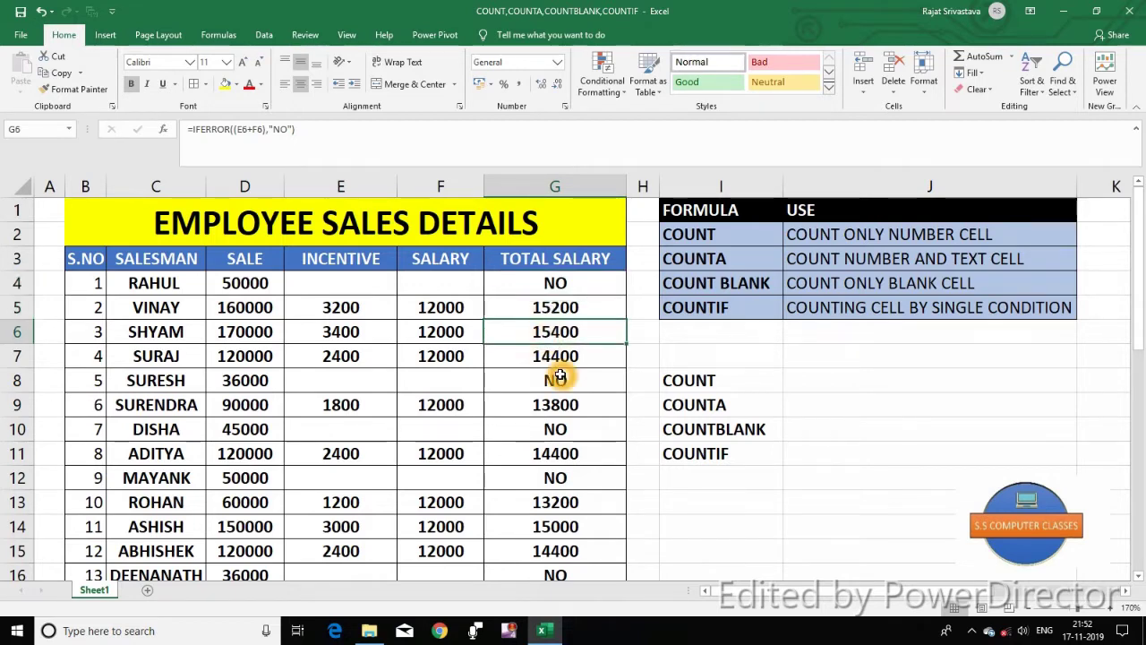
pyautogui.click(553, 454)
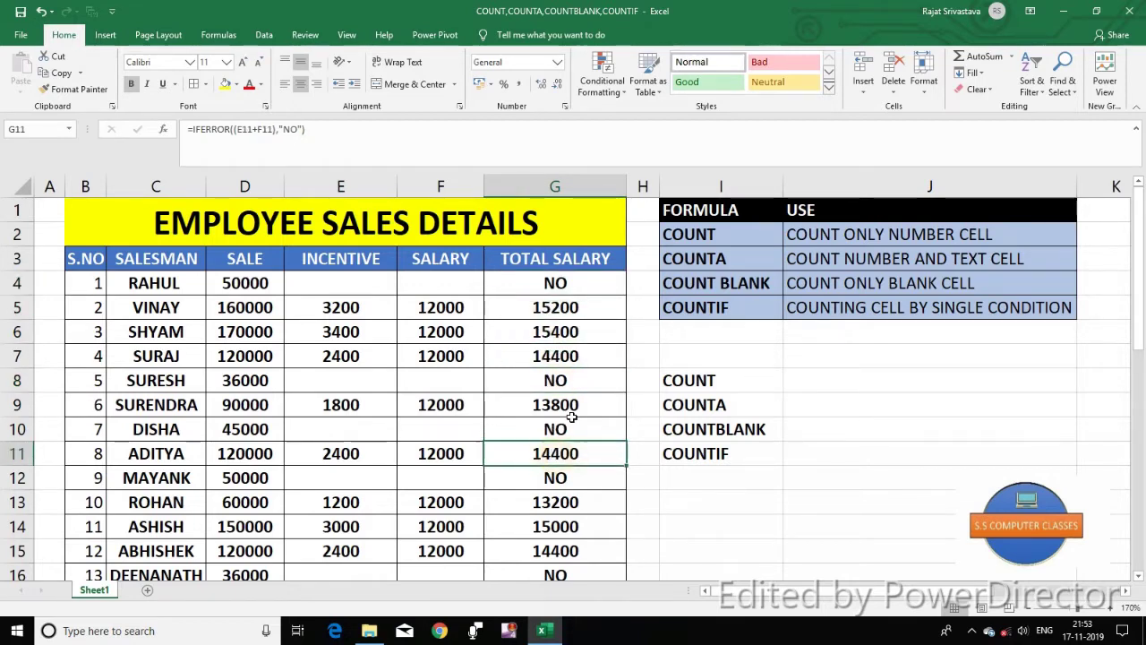
pyautogui.click(562, 291)
pyautogui.click(553, 311)
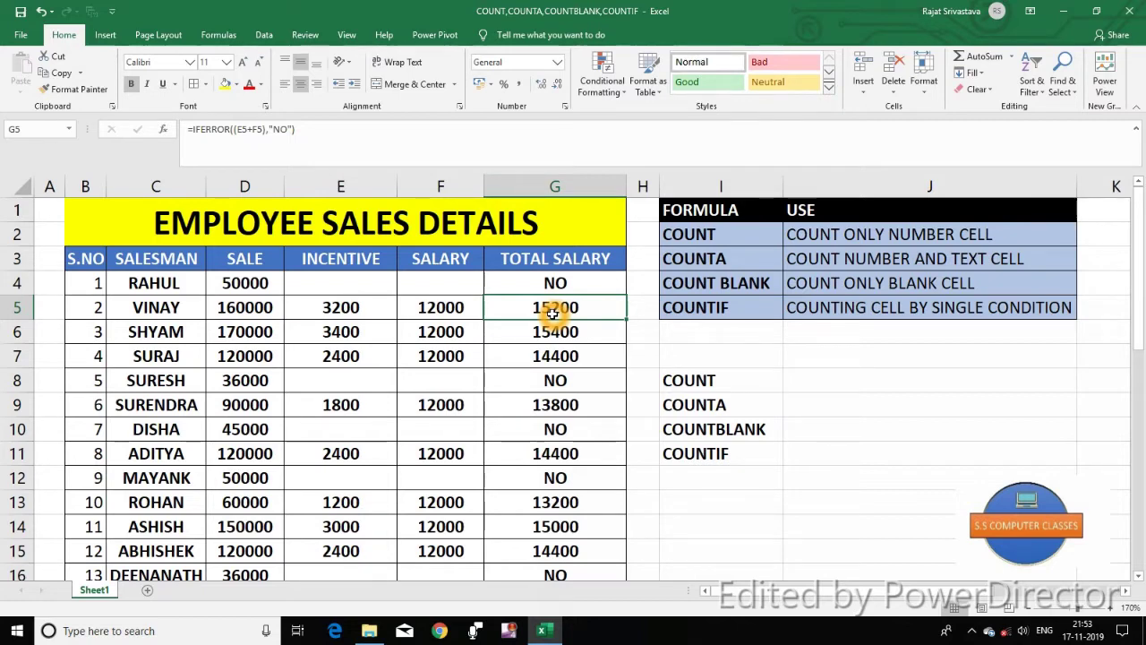
# Enter =COUNT(G4:G35) in J8 beside the COUNT label, returning 22
pyautogui.click(814, 383)
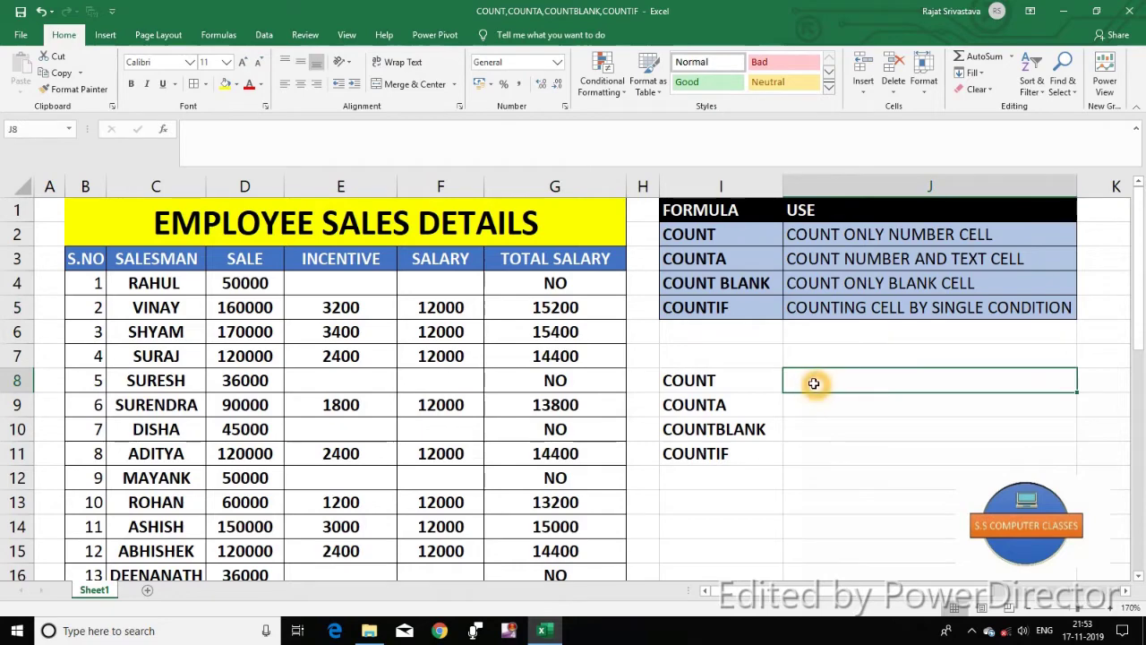
pyautogui.write('=')
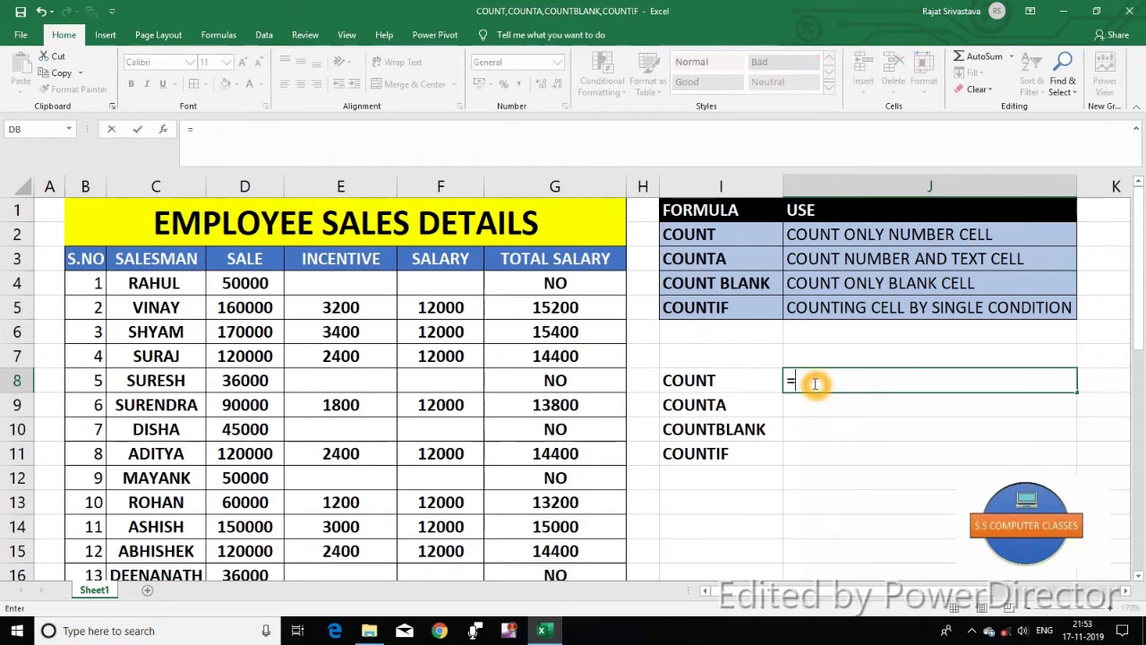
pyautogui.write('C')
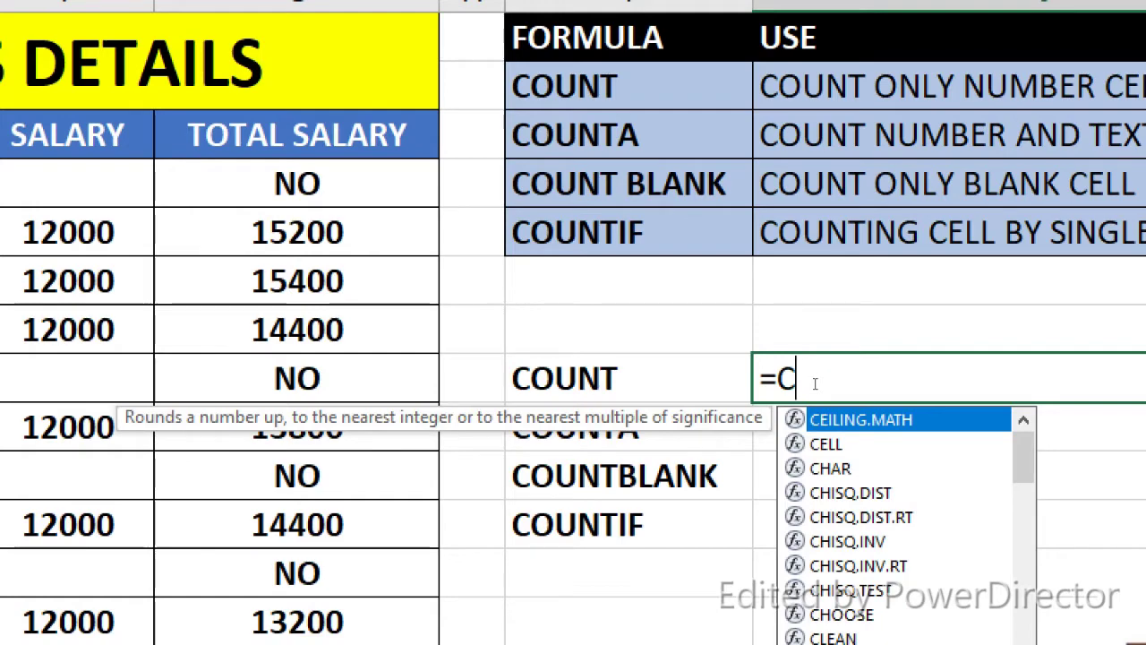
pyautogui.write('OUNT')
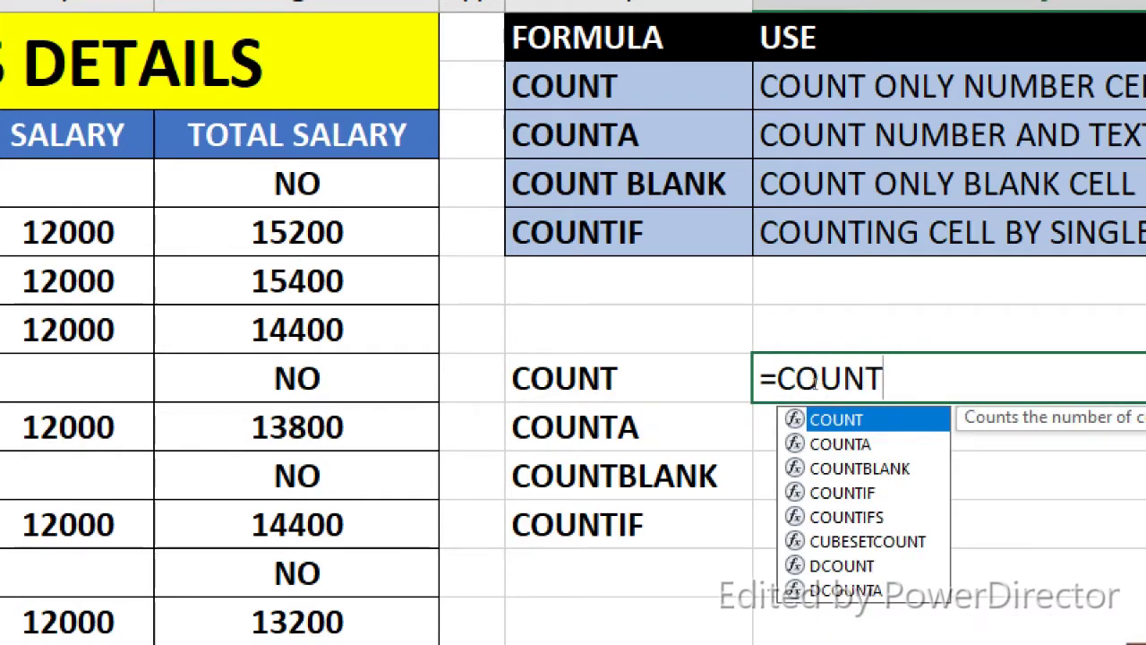
pyautogui.write('(')
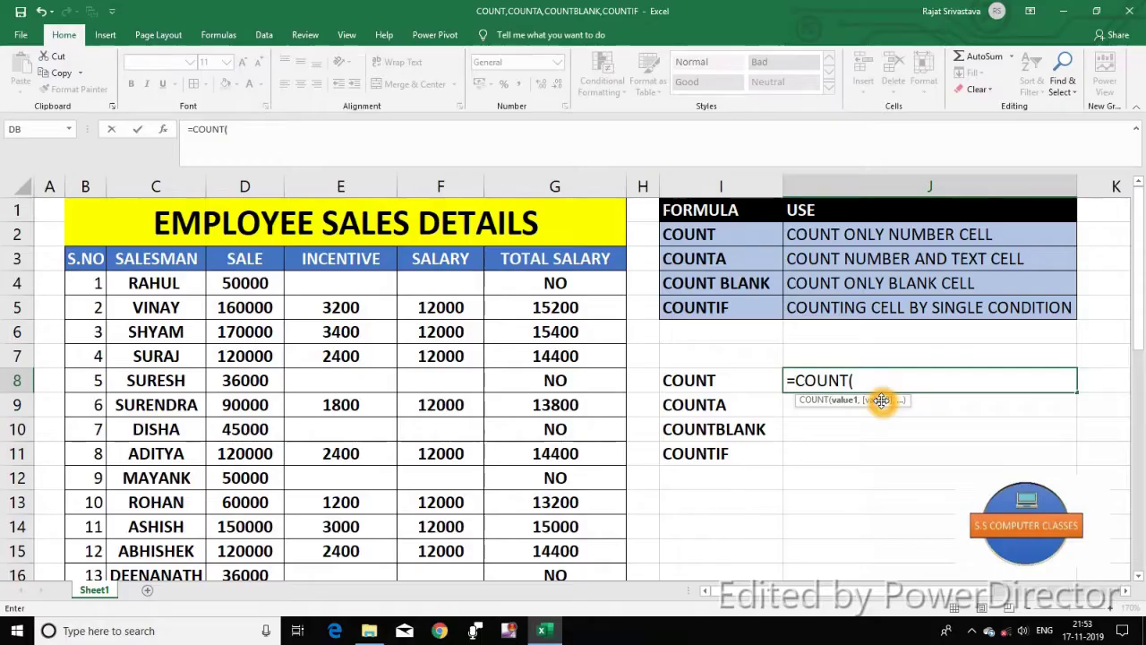
pyautogui.moveTo(567, 283); pyautogui.dragTo(579, 606)
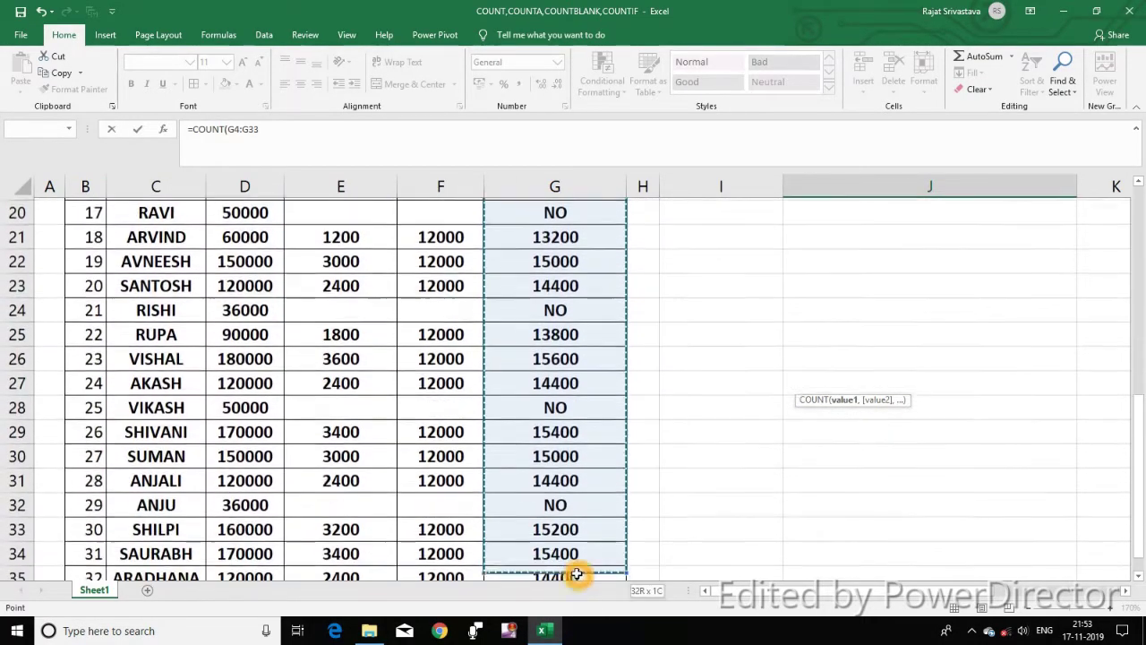
pyautogui.moveTo(578, 606); pyautogui.dragTo(587, 479)
pyautogui.moveTo(1137, 448); pyautogui.dragTo(1135, 217)
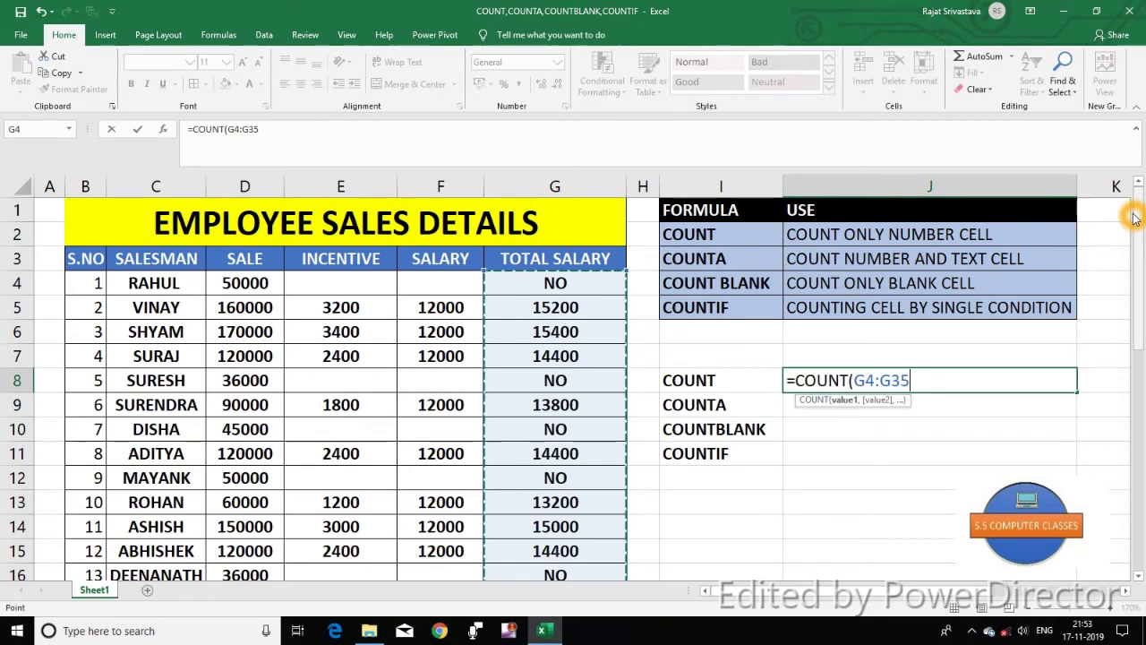
pyautogui.write(')')
pyautogui.press('Return')
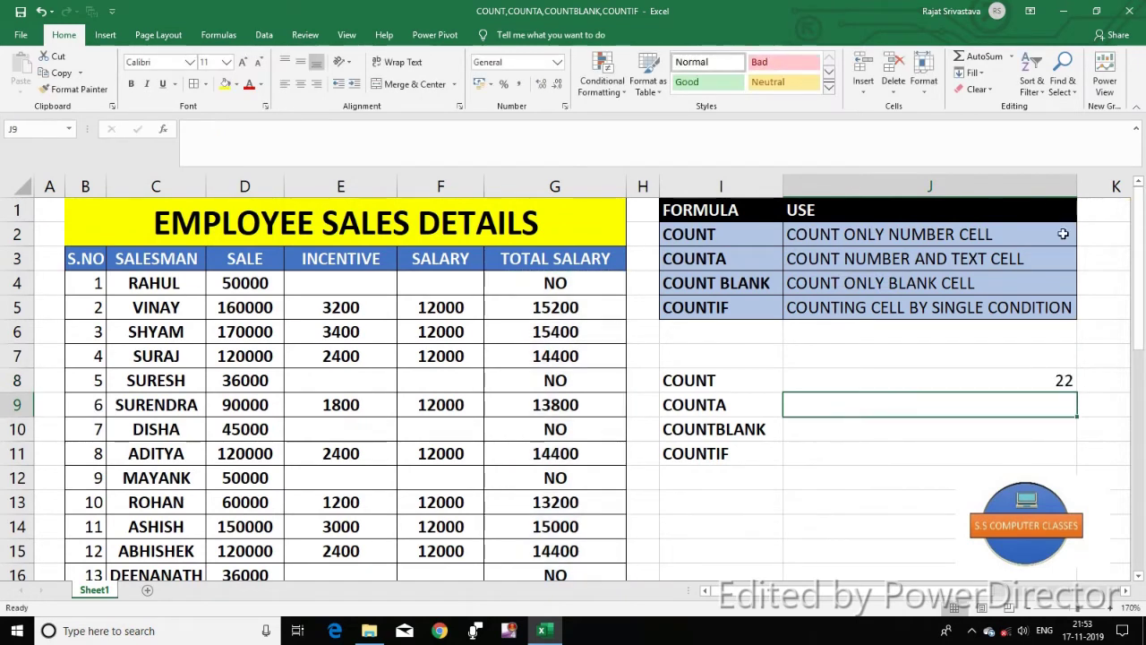
pyautogui.click(906, 383)
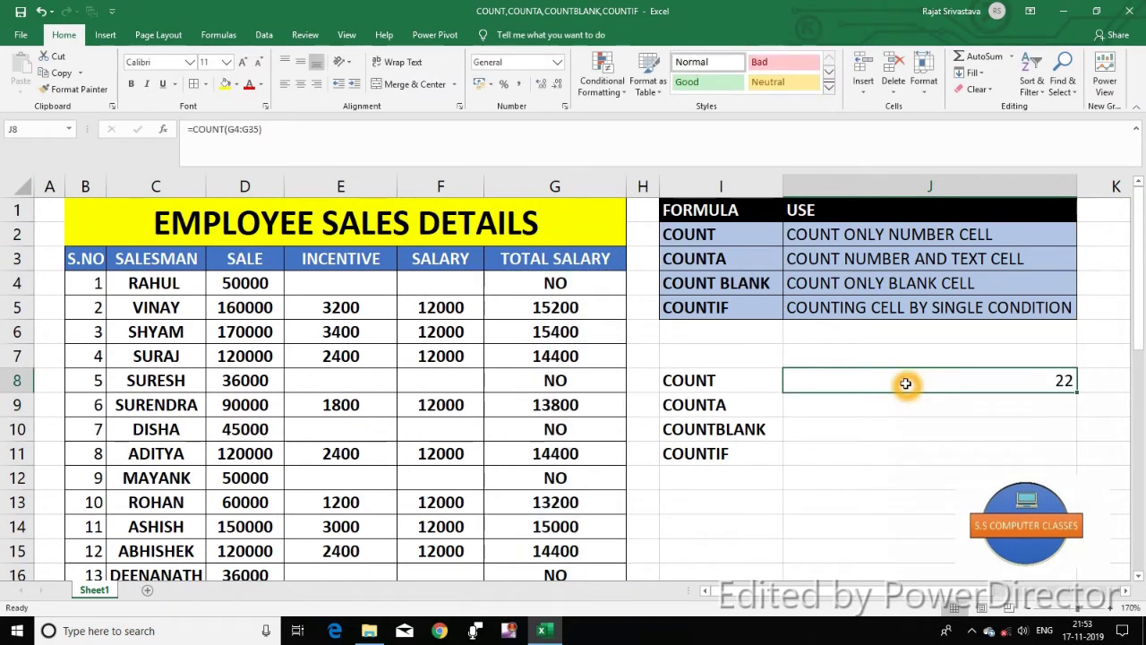
pyautogui.click(559, 309)
pyautogui.click(552, 287)
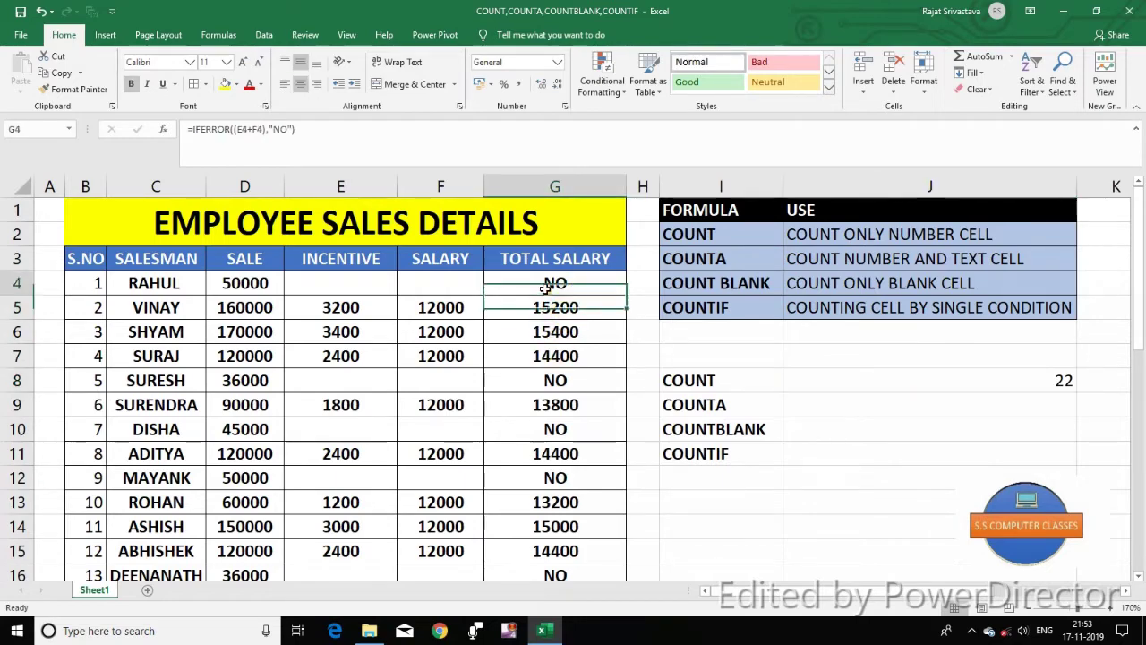
pyautogui.moveTo(1145, 304); pyautogui.dragTo(1142, 495)
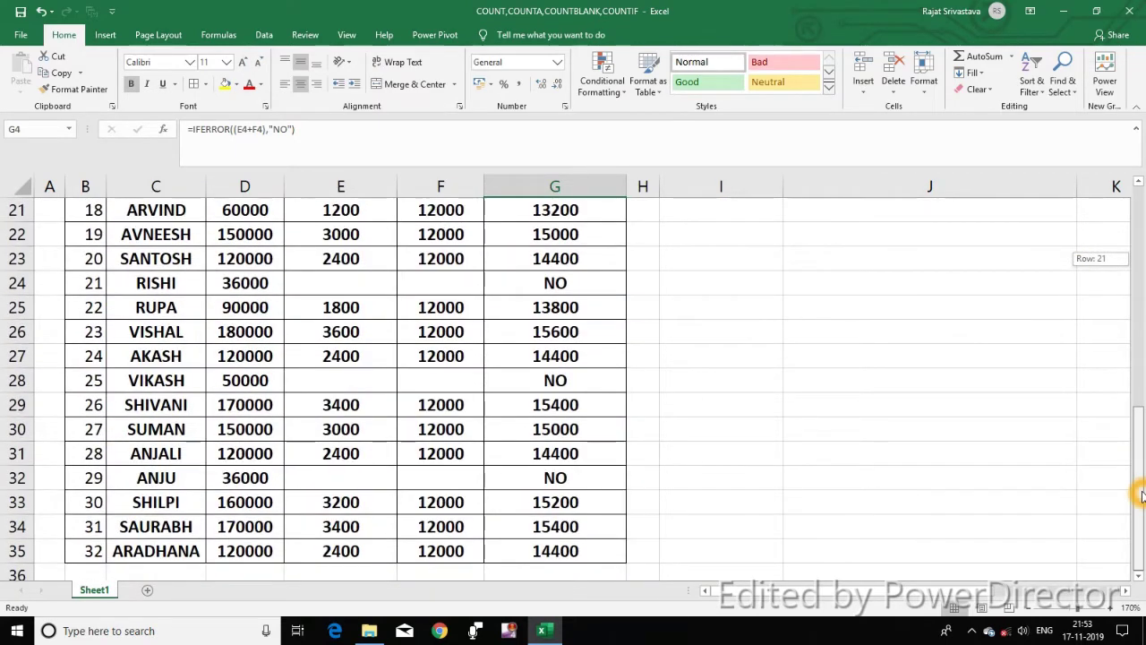
pyautogui.moveTo(1142, 496); pyautogui.dragTo(1141, 496)
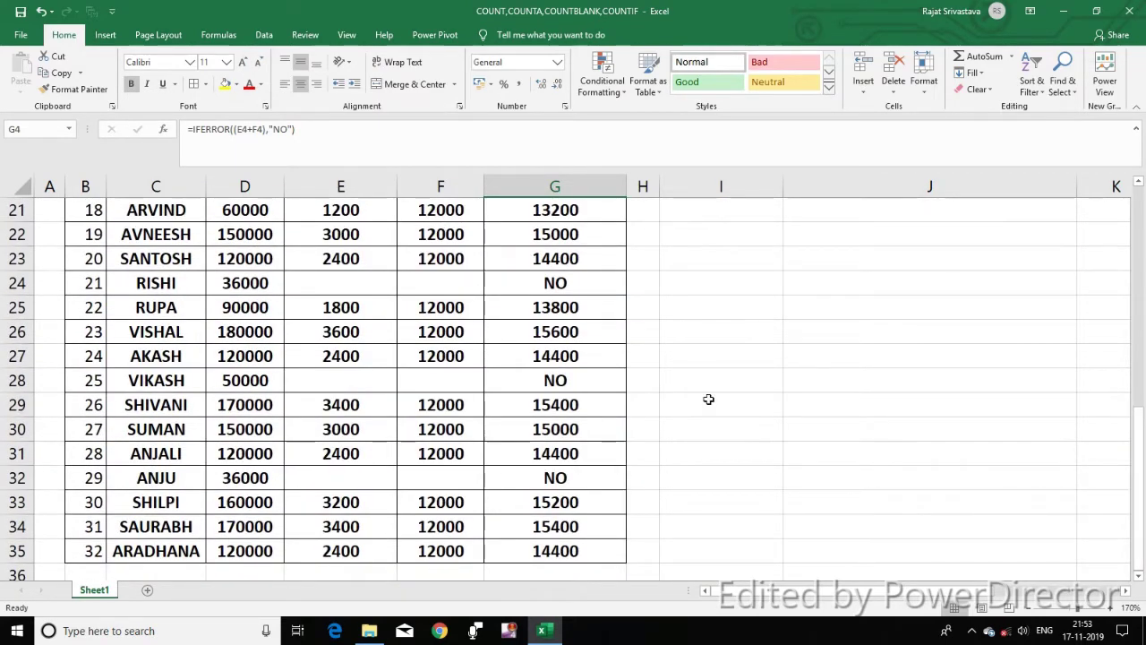
pyautogui.click(95, 552)
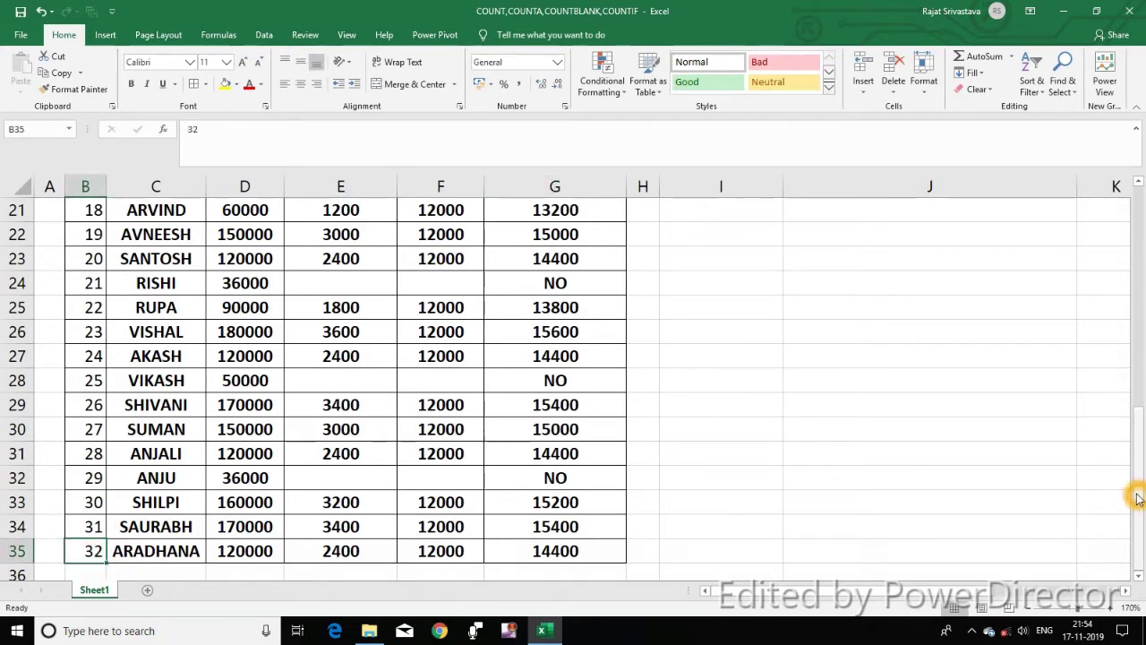
pyautogui.moveTo(1139, 495); pyautogui.dragTo(1131, 234)
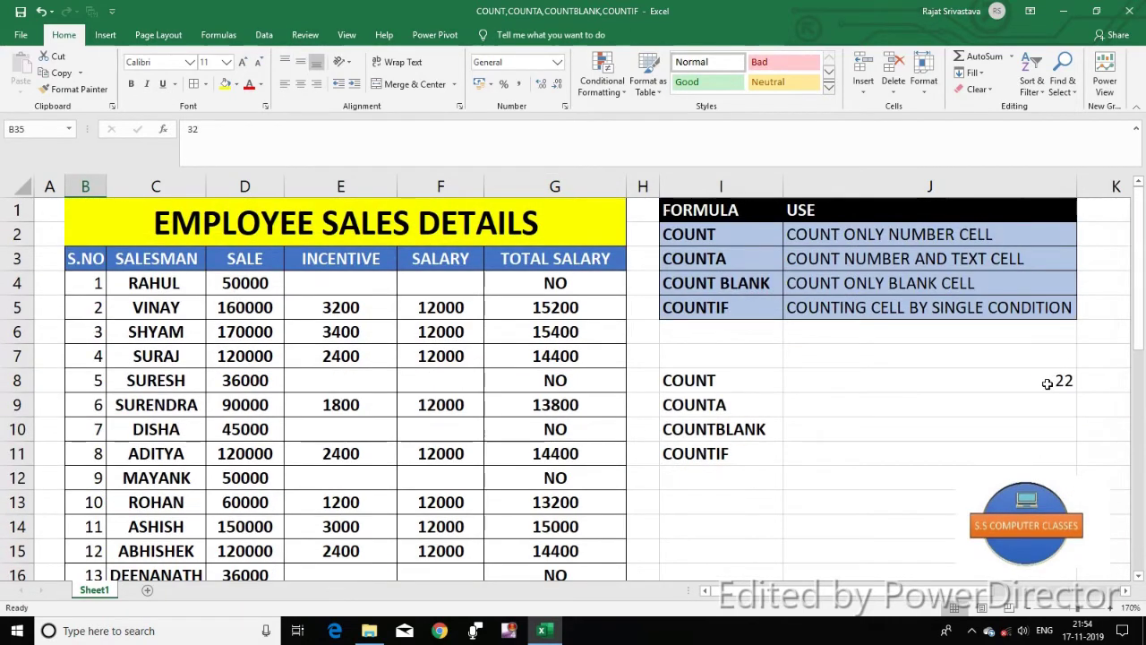
pyautogui.click(1047, 383)
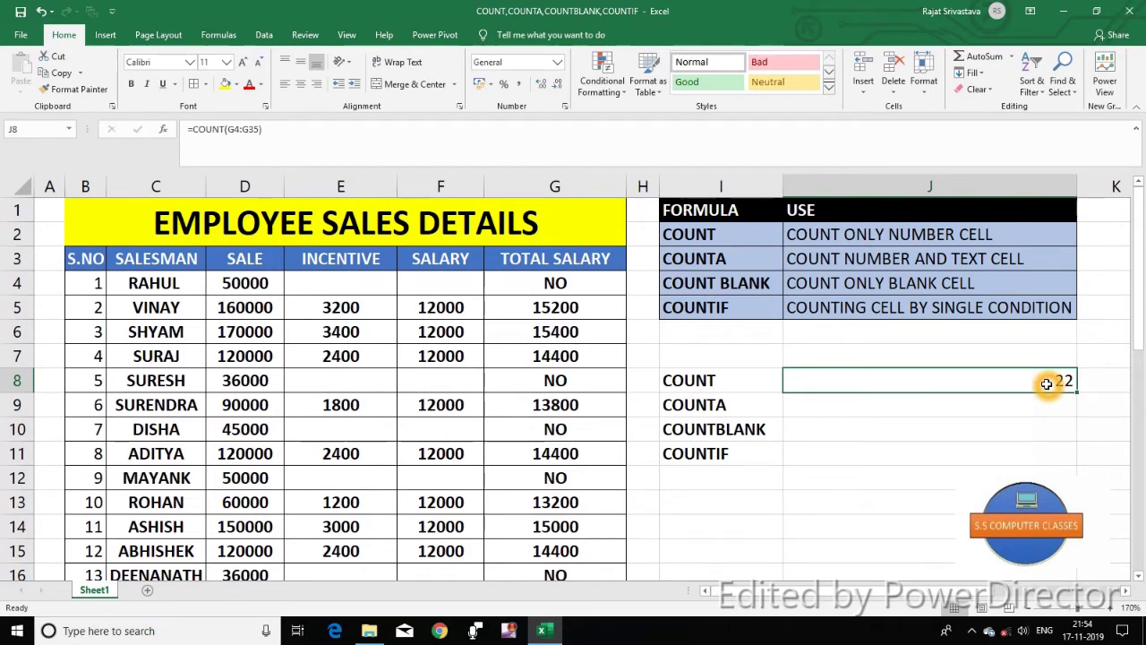
pyautogui.click(705, 382)
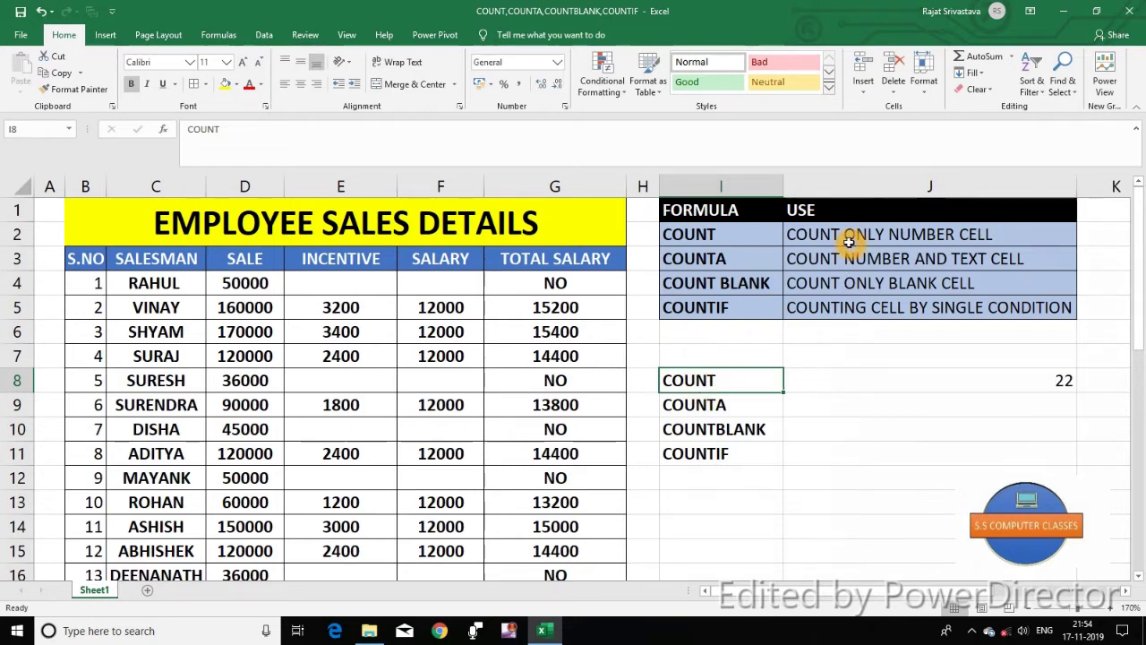
pyautogui.click(717, 258)
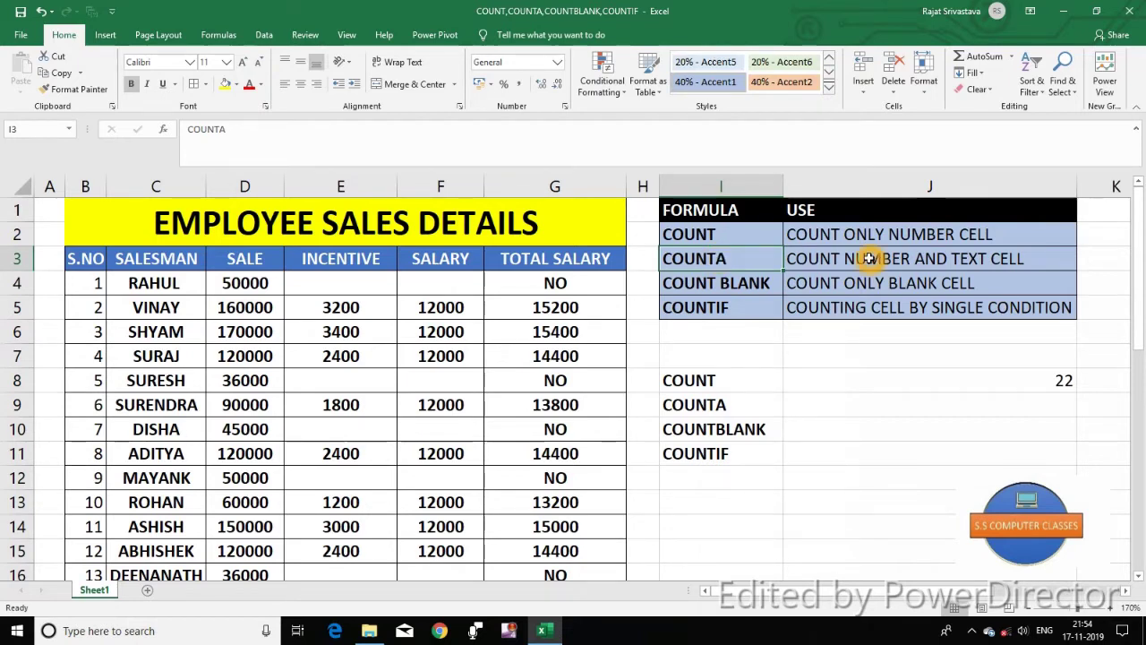
pyautogui.click(821, 259)
pyautogui.click(821, 259)
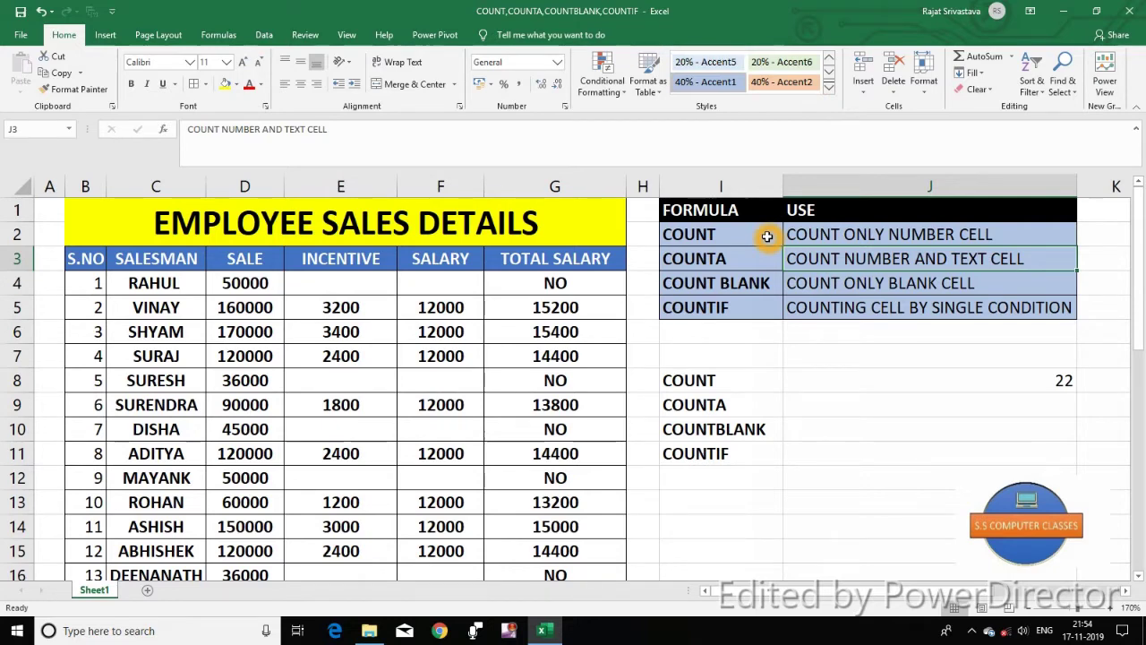
pyautogui.click(562, 282)
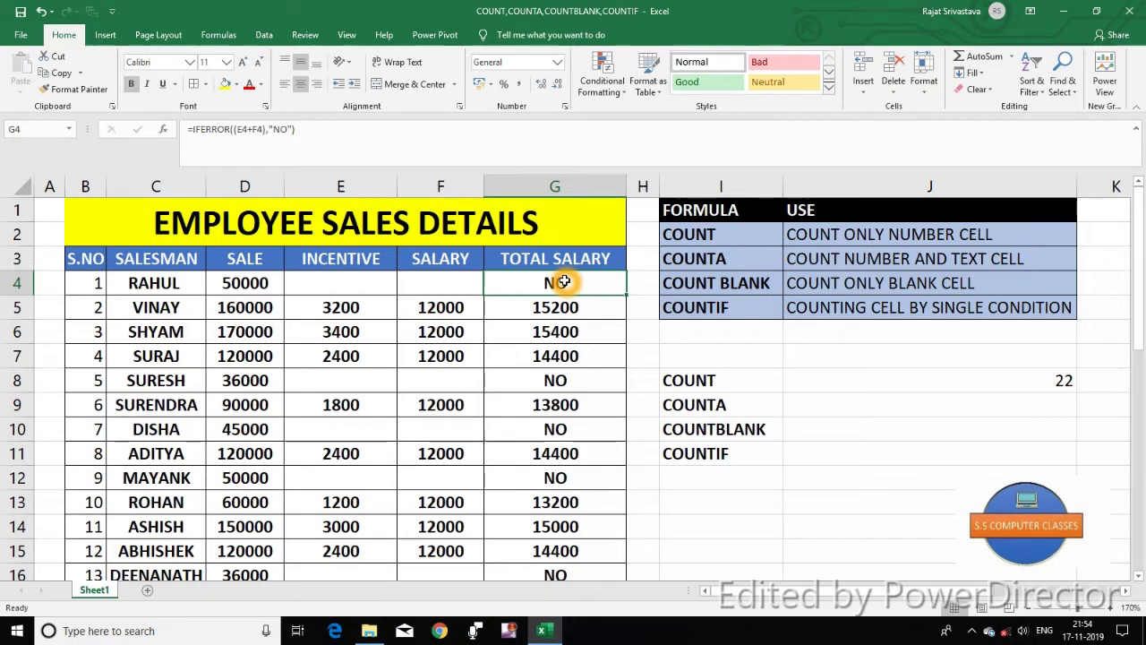
# Enter =COUNTA(G4:G35) in J9 beside the COUNTA label, returning 32
pyautogui.click(815, 408)
pyautogui.write('=COUNT')
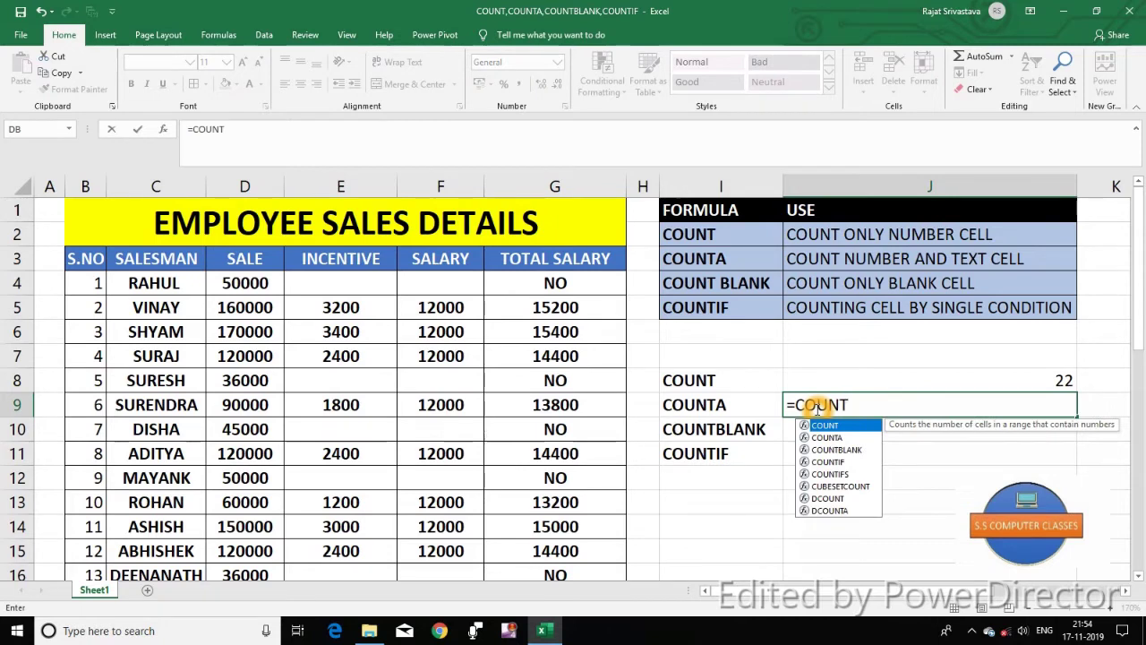
pyautogui.write('A(')
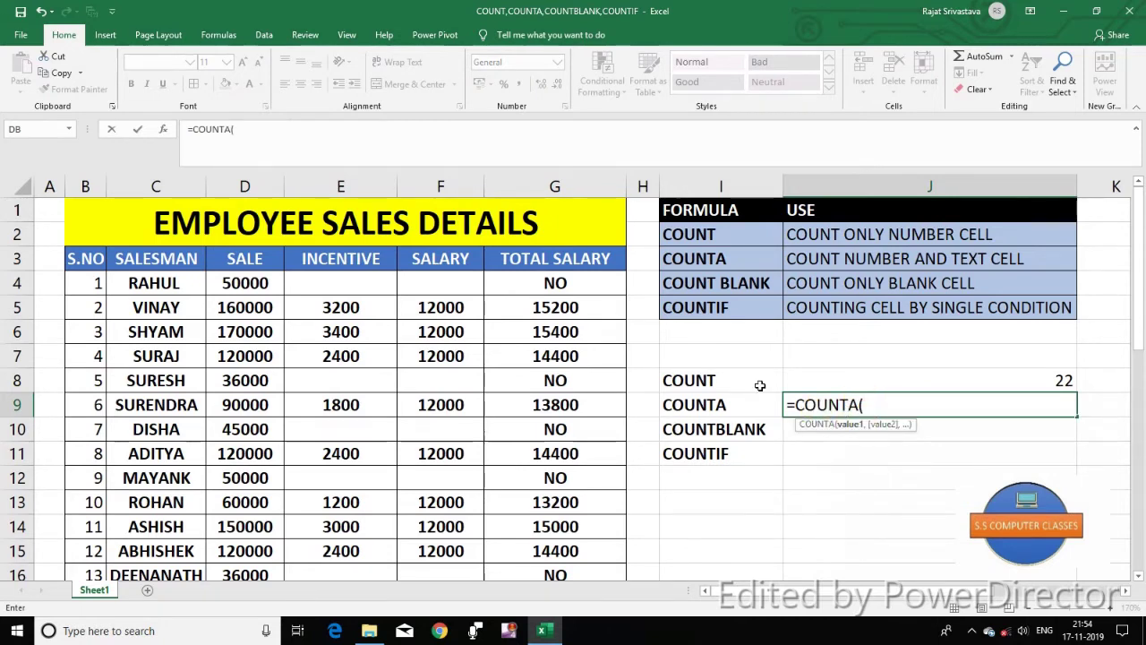
pyautogui.moveTo(573, 285); pyautogui.dragTo(575, 629)
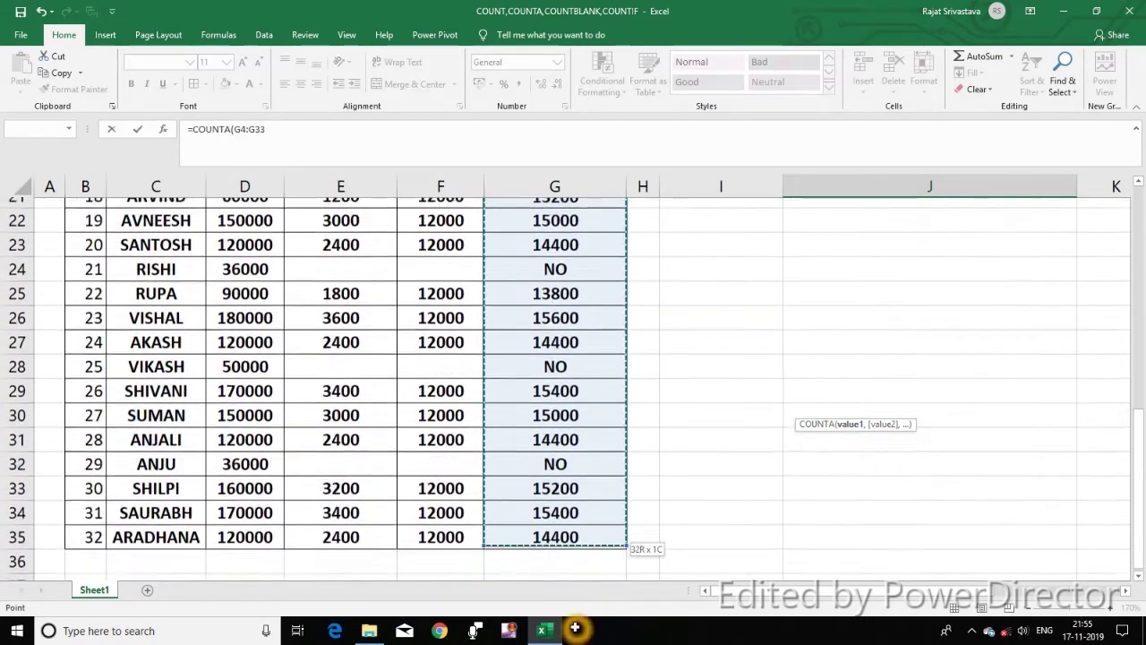
pyautogui.moveTo(575, 629); pyautogui.dragTo(586, 530)
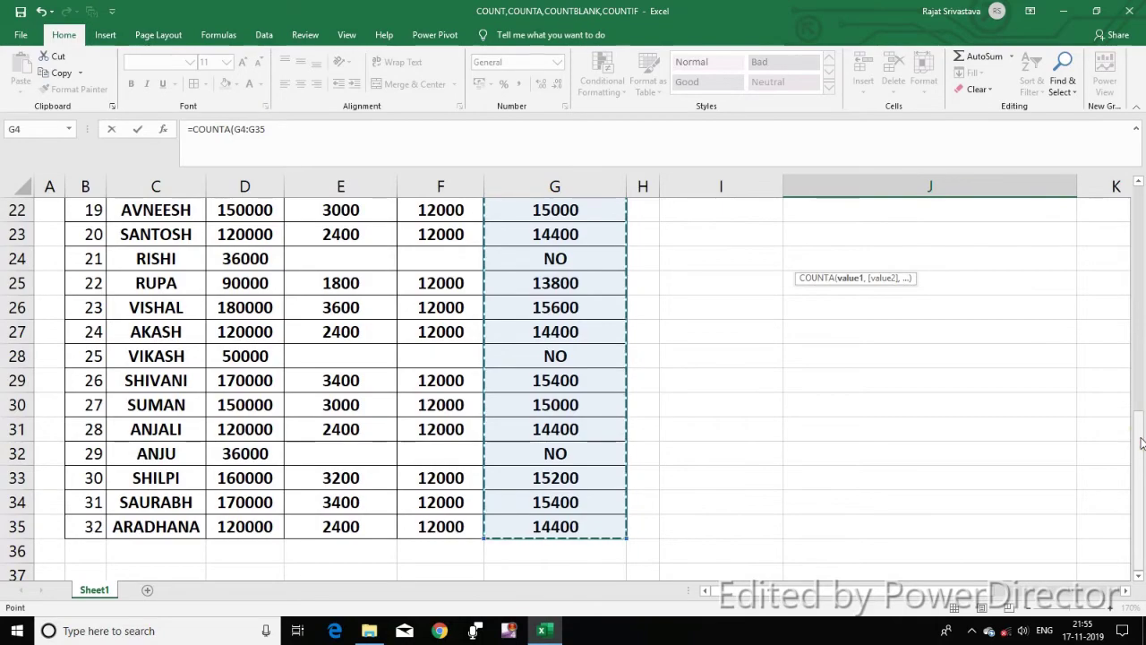
pyautogui.moveTo(1142, 443); pyautogui.dragTo(1139, 210)
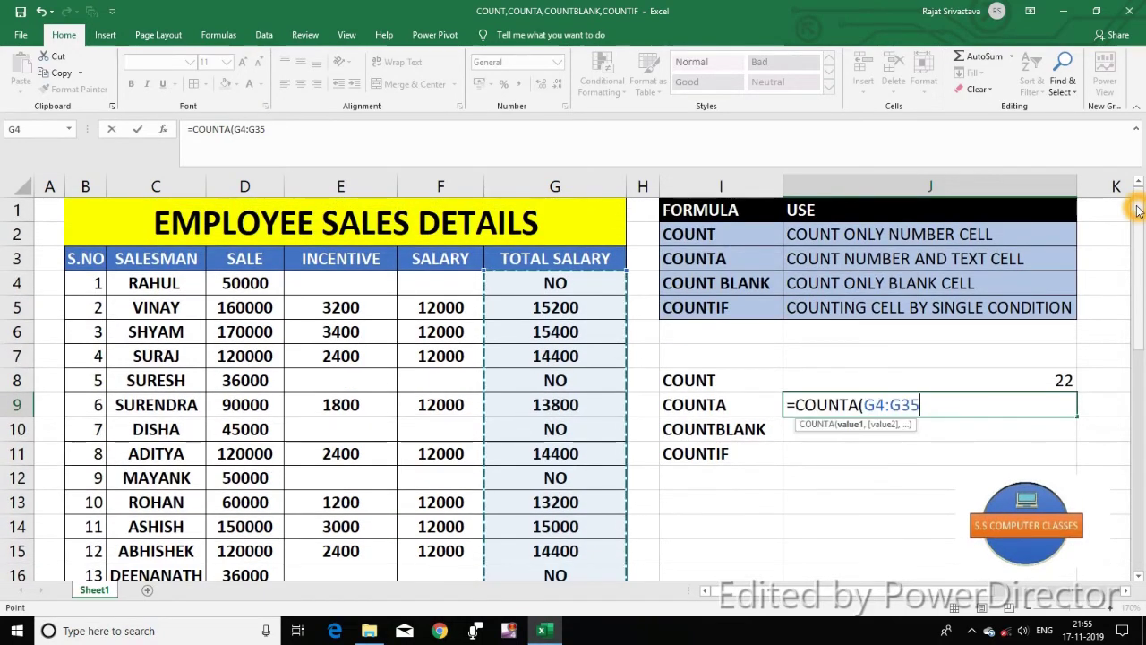
pyautogui.write(')')
pyautogui.press('Return')
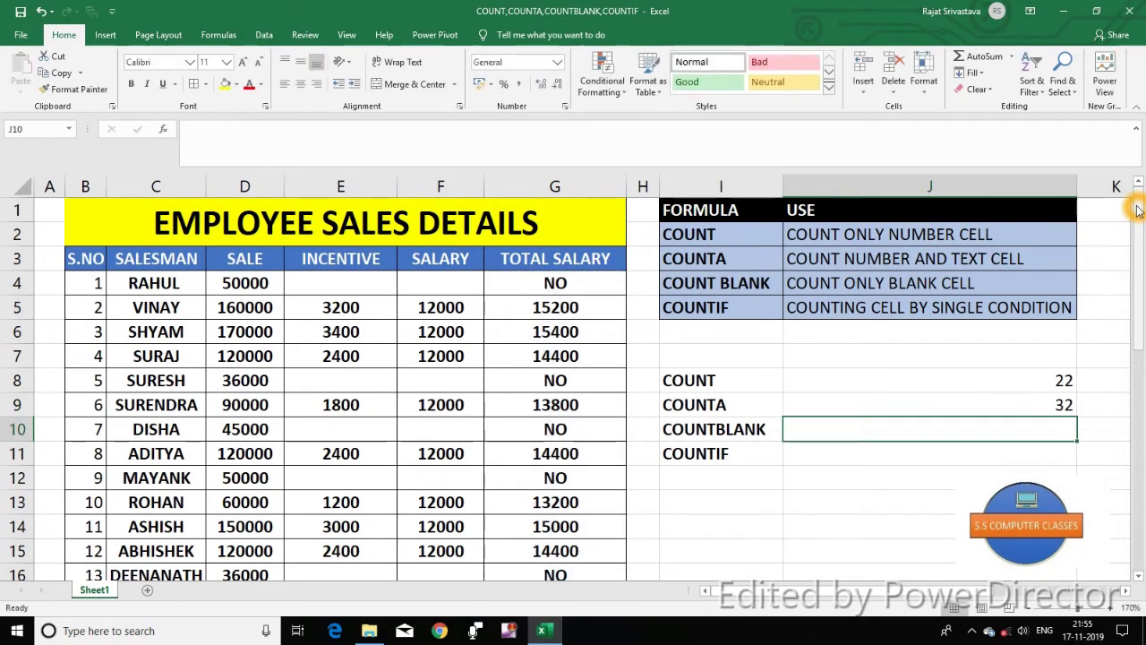
pyautogui.click(1009, 409)
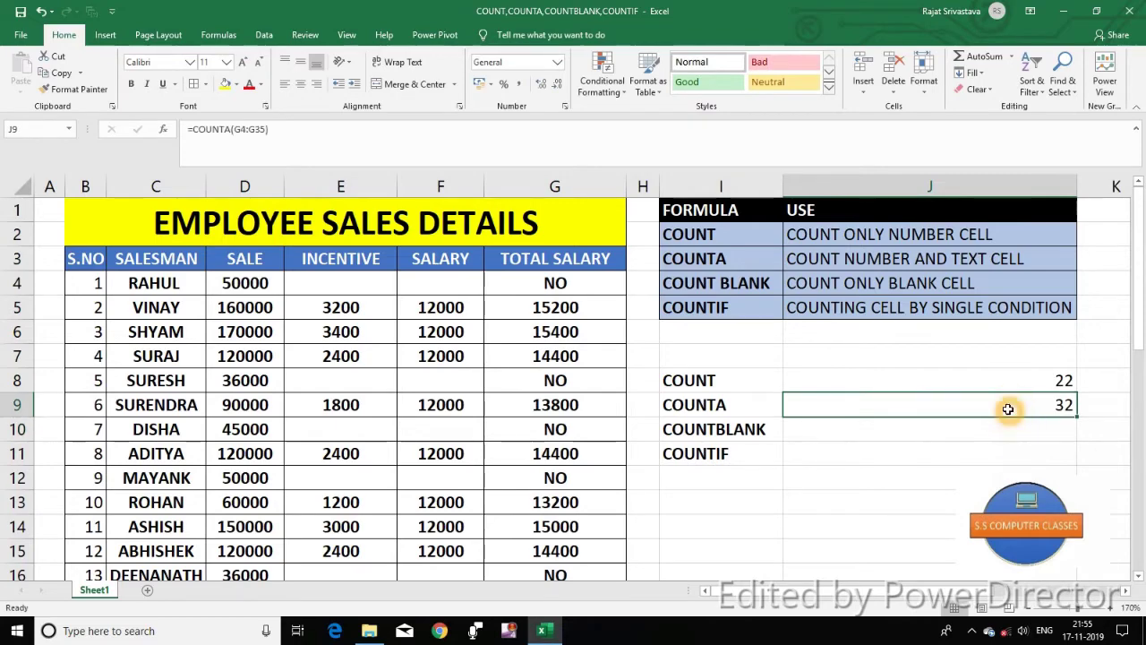
pyautogui.moveTo(1138, 268); pyautogui.dragTo(1138, 484)
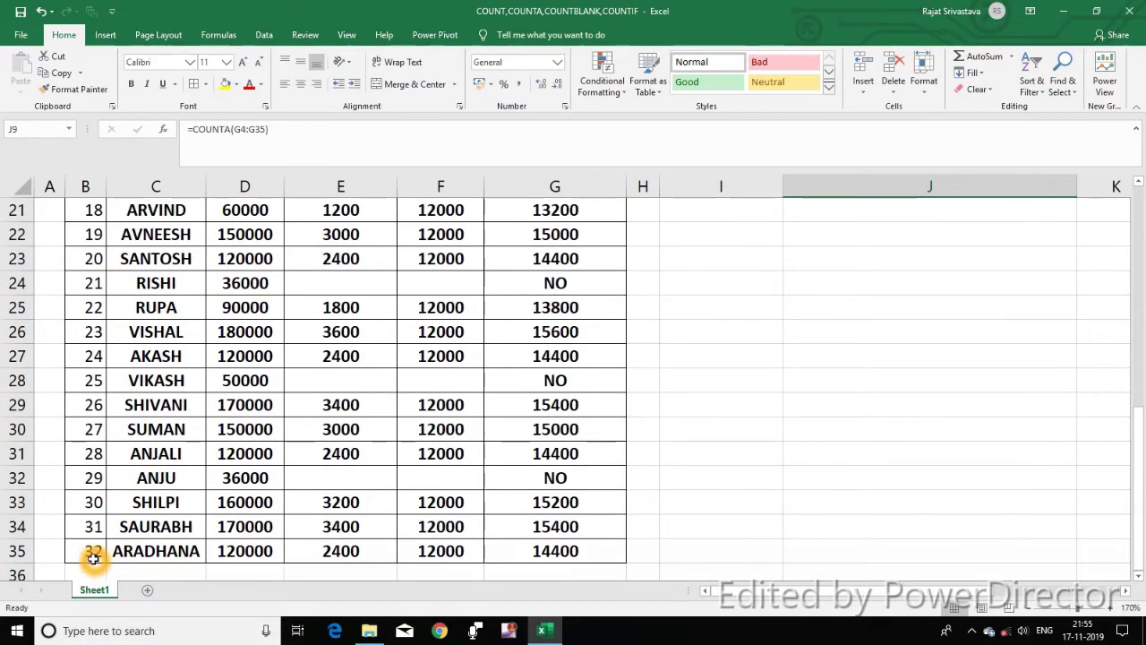
pyautogui.moveTo(1138, 443); pyautogui.dragTo(1140, 195)
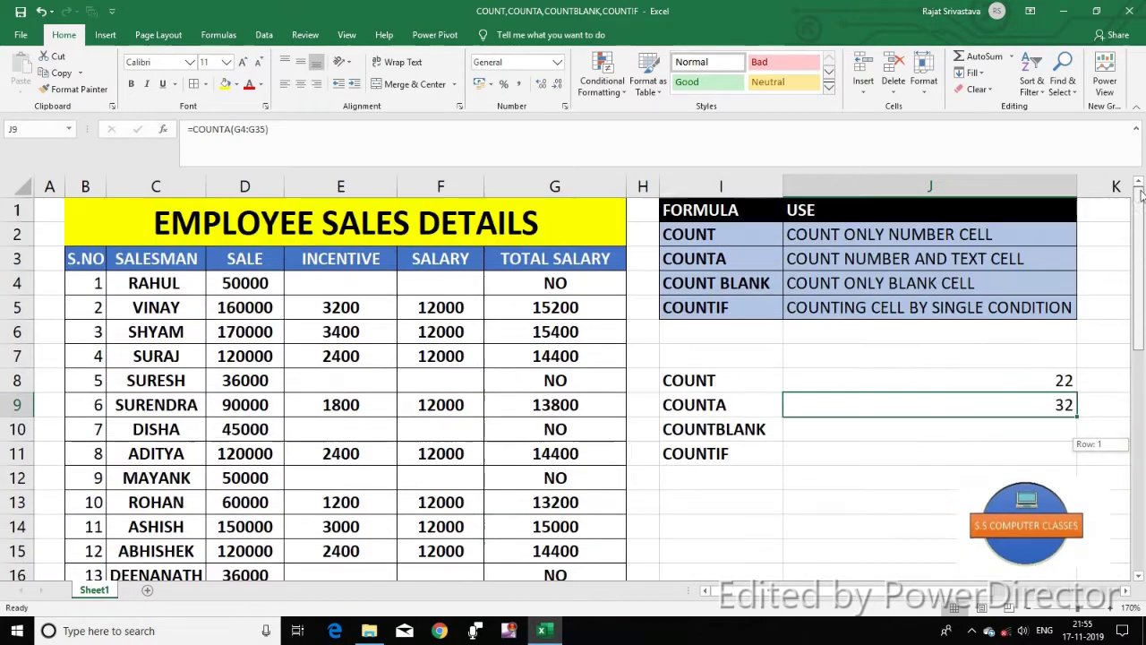
pyautogui.click(933, 404)
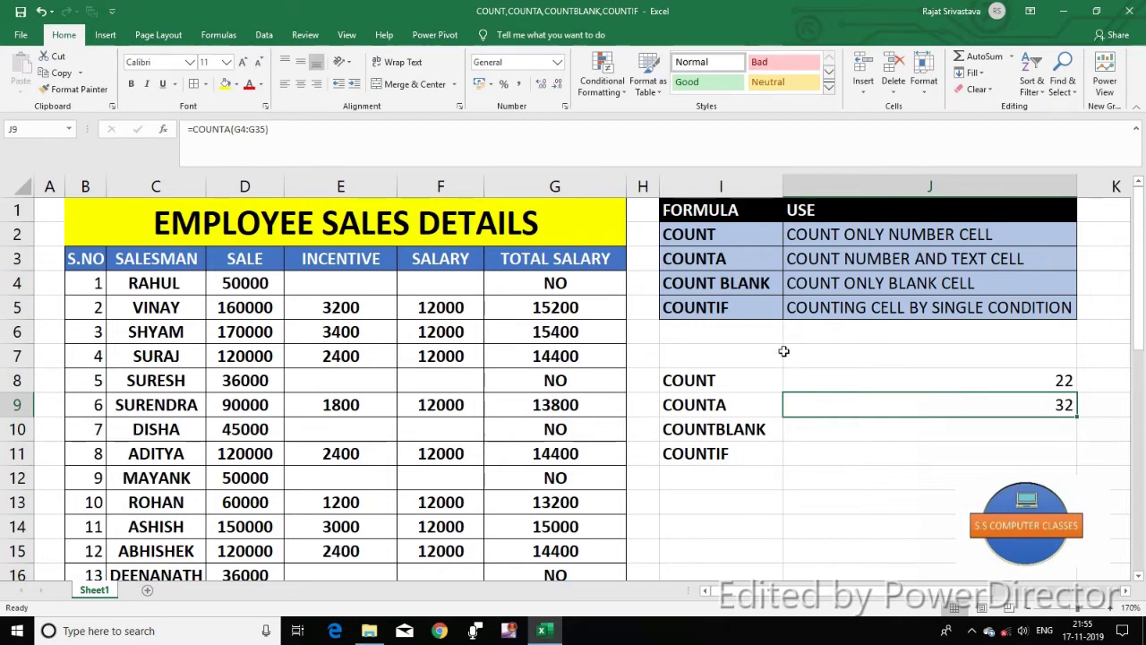
pyautogui.click(705, 283)
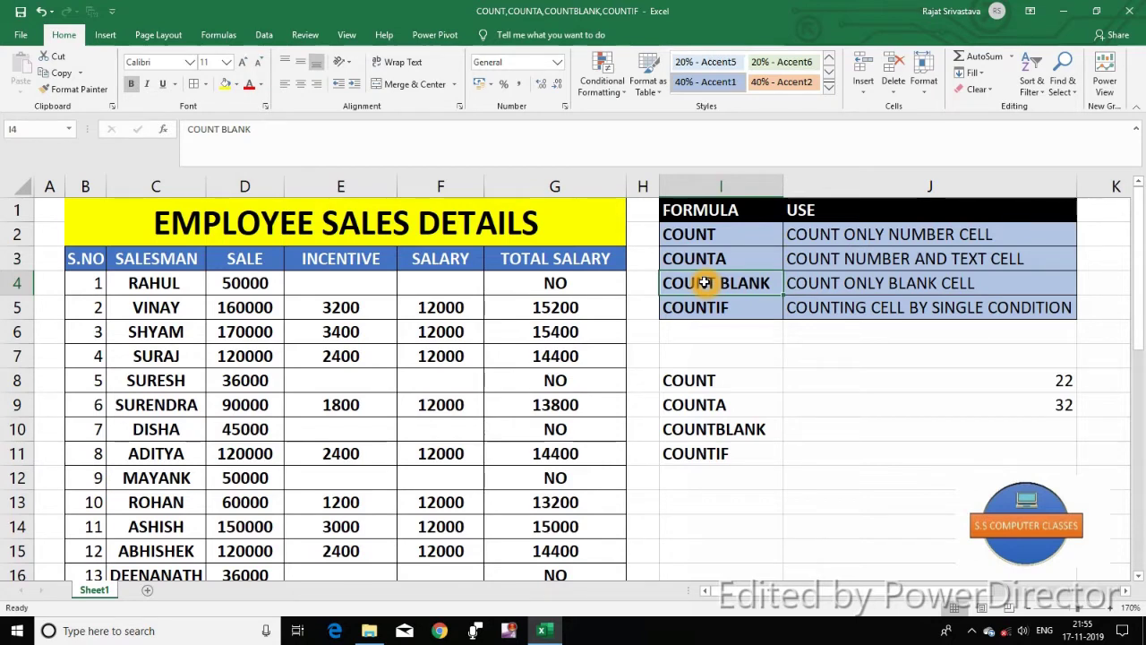
pyautogui.click(867, 286)
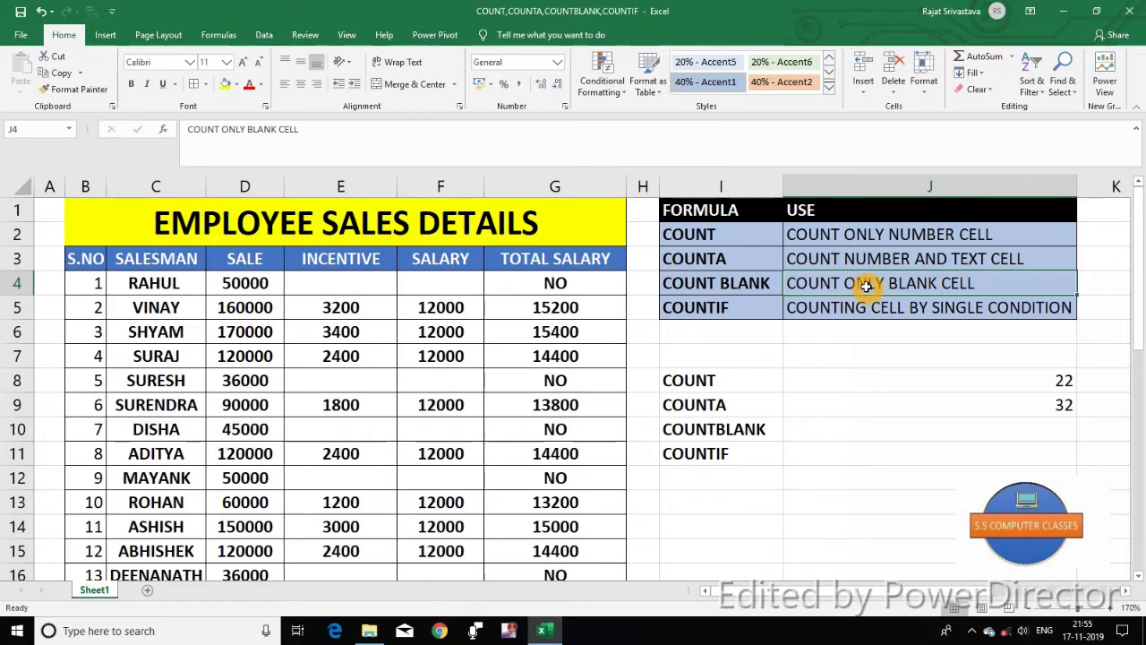
pyautogui.click(424, 287)
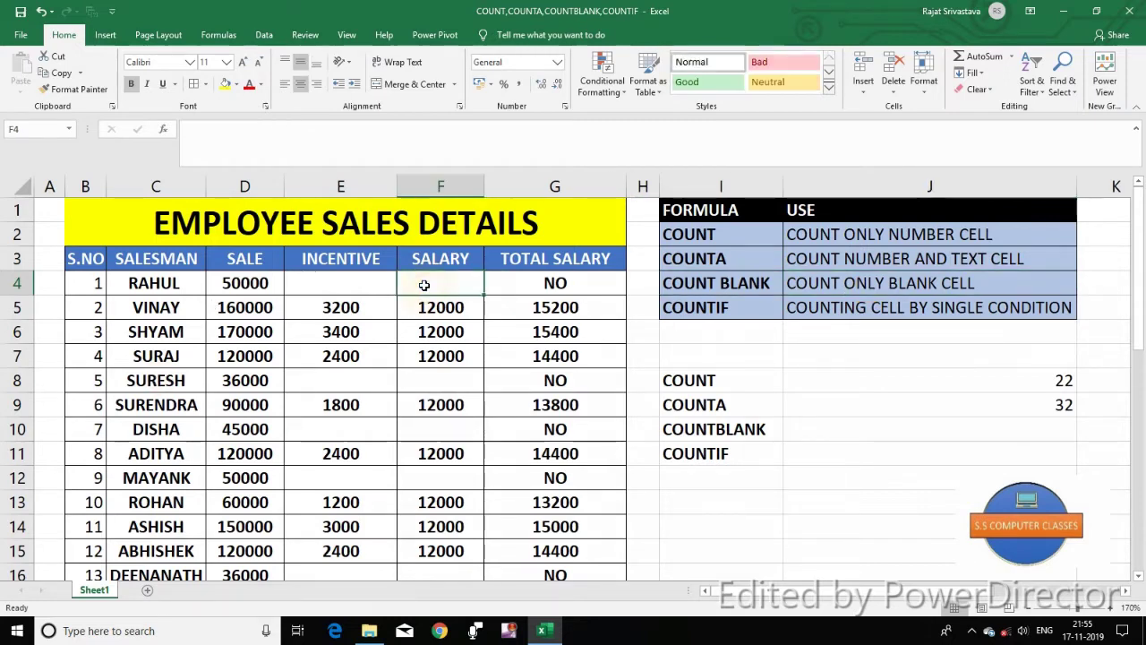
pyautogui.click(379, 281)
pyautogui.click(455, 288)
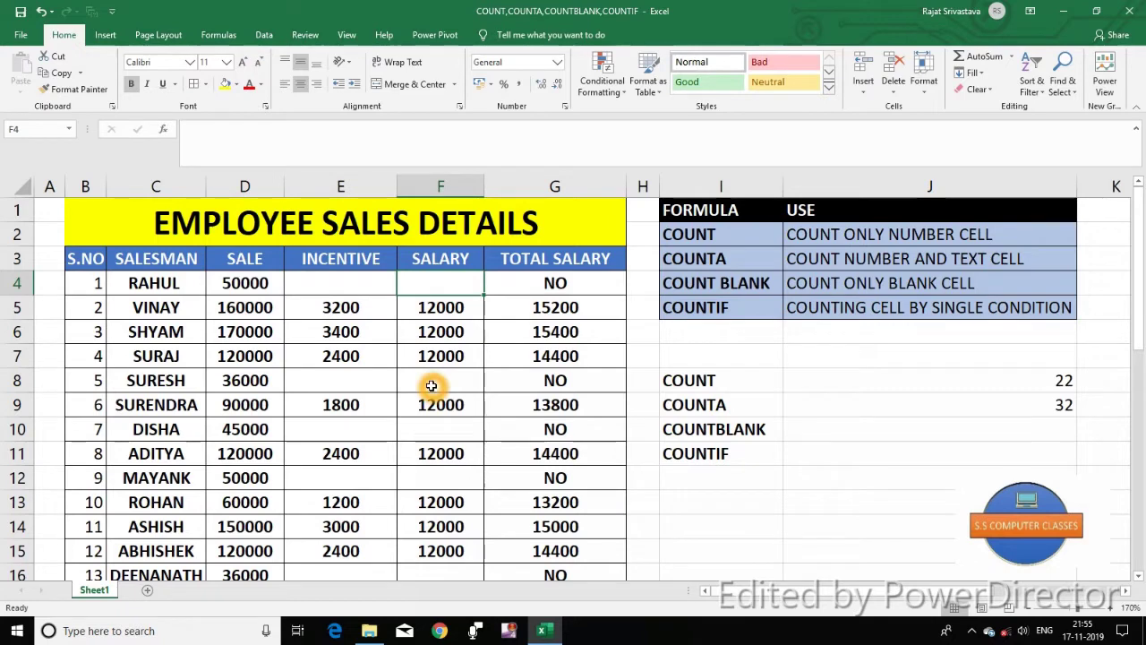
pyautogui.click(444, 264)
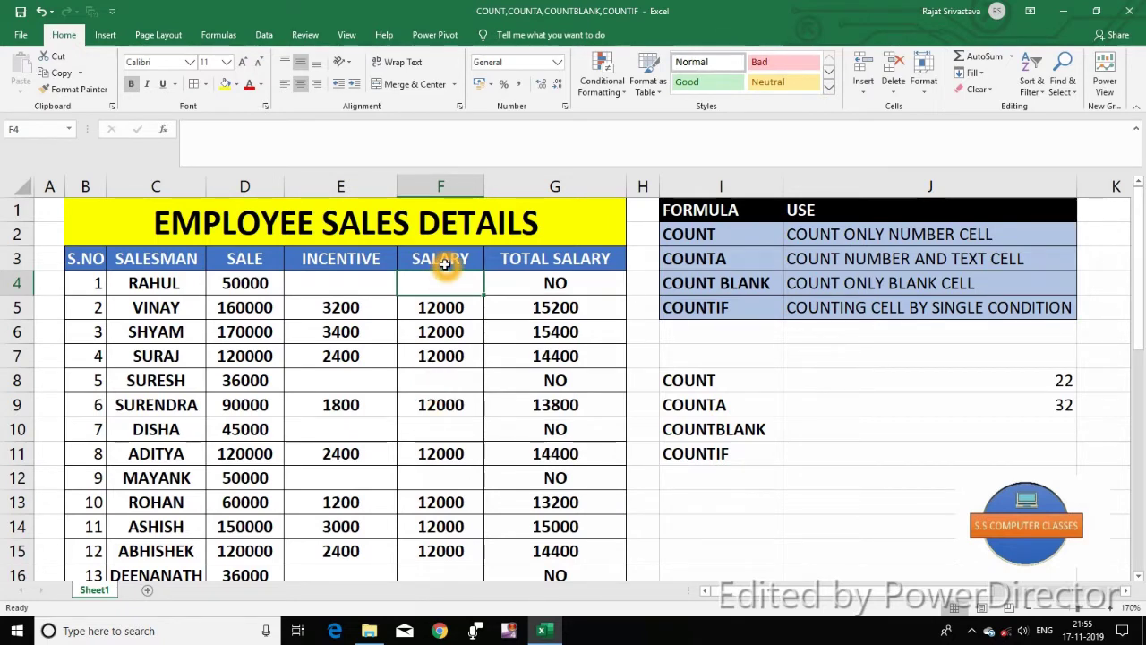
pyautogui.moveTo(1134, 314)
pyautogui.mouseDown()
pyautogui.moveTo(1131, 499)
pyautogui.moveTo(1120, 293)
pyautogui.mouseUp()
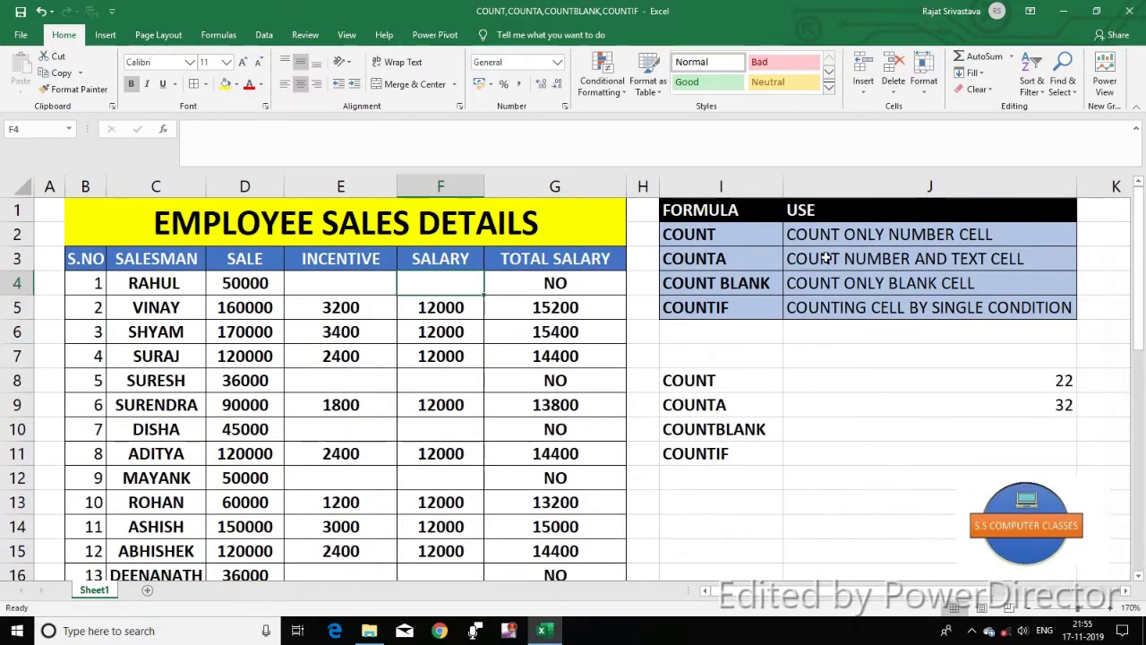
pyautogui.click(444, 297)
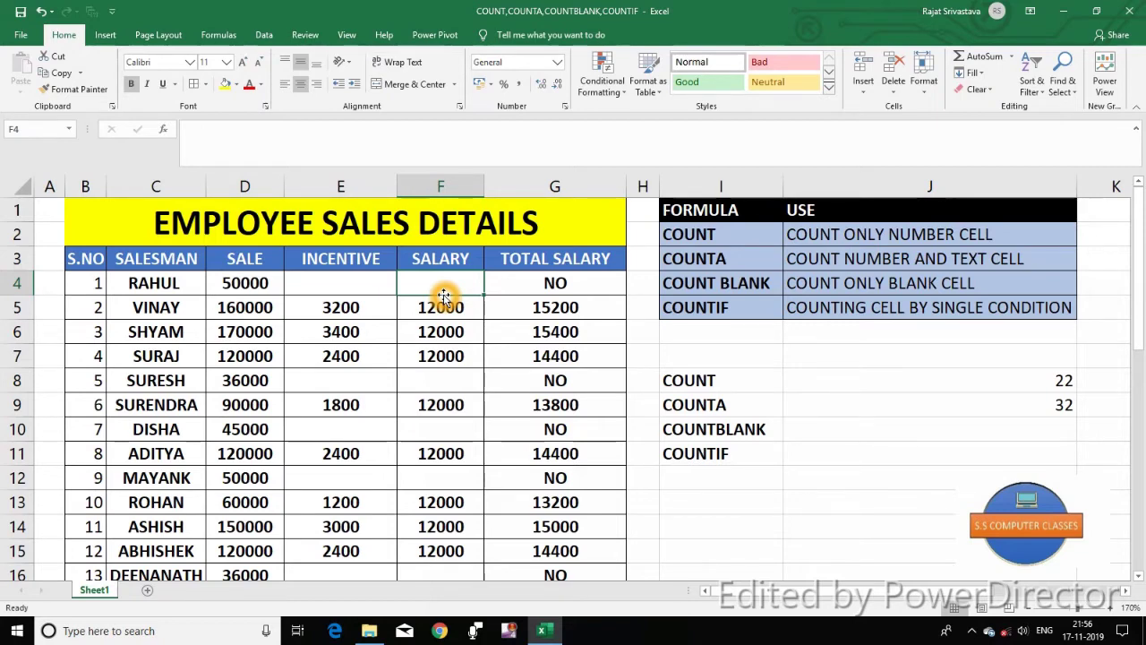
pyautogui.click(437, 388)
pyautogui.click(440, 433)
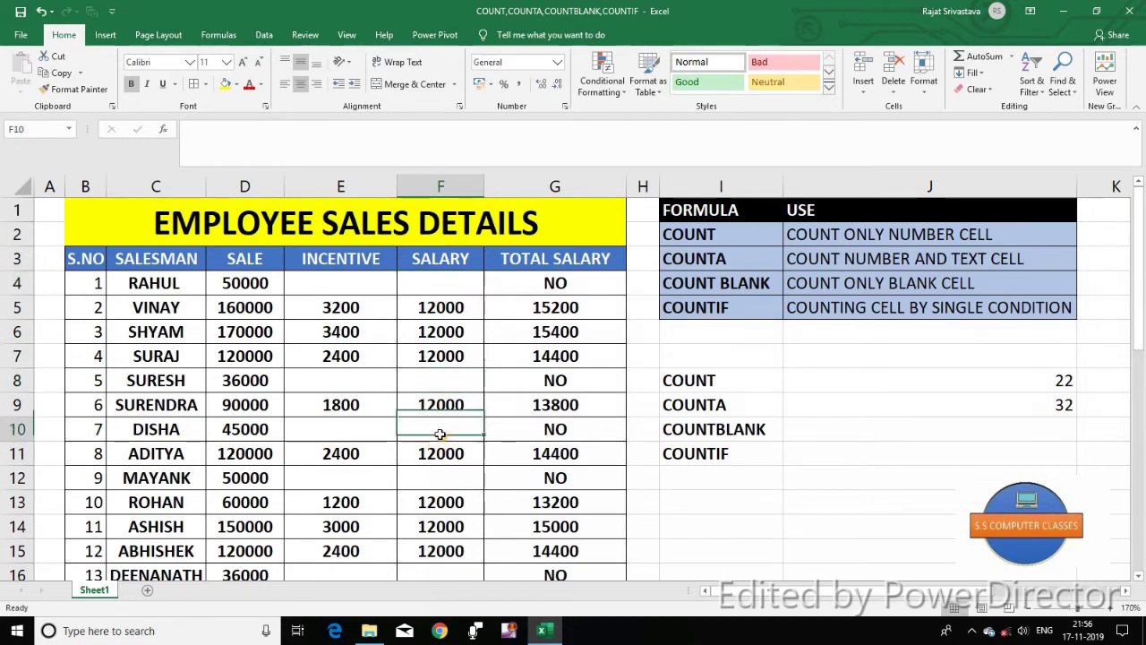
pyautogui.click(427, 288)
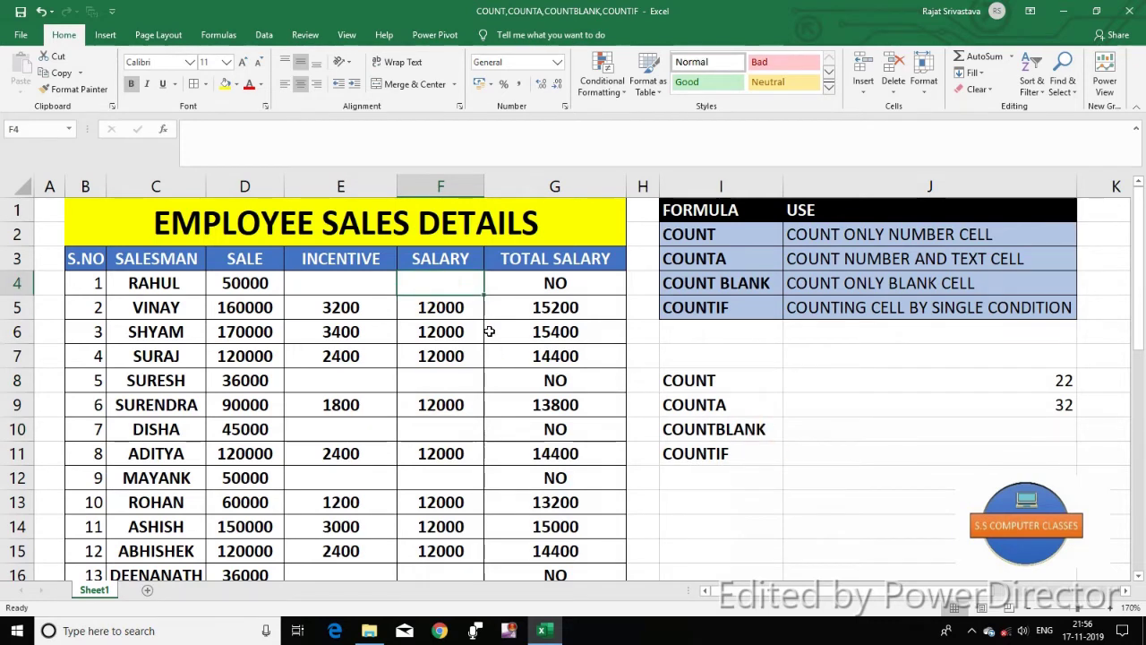
pyautogui.click(441, 282)
pyautogui.click(840, 433)
# Enter =COUNTBLANK(F4:F35) in J10 and check its result of 10
pyautogui.write('=')
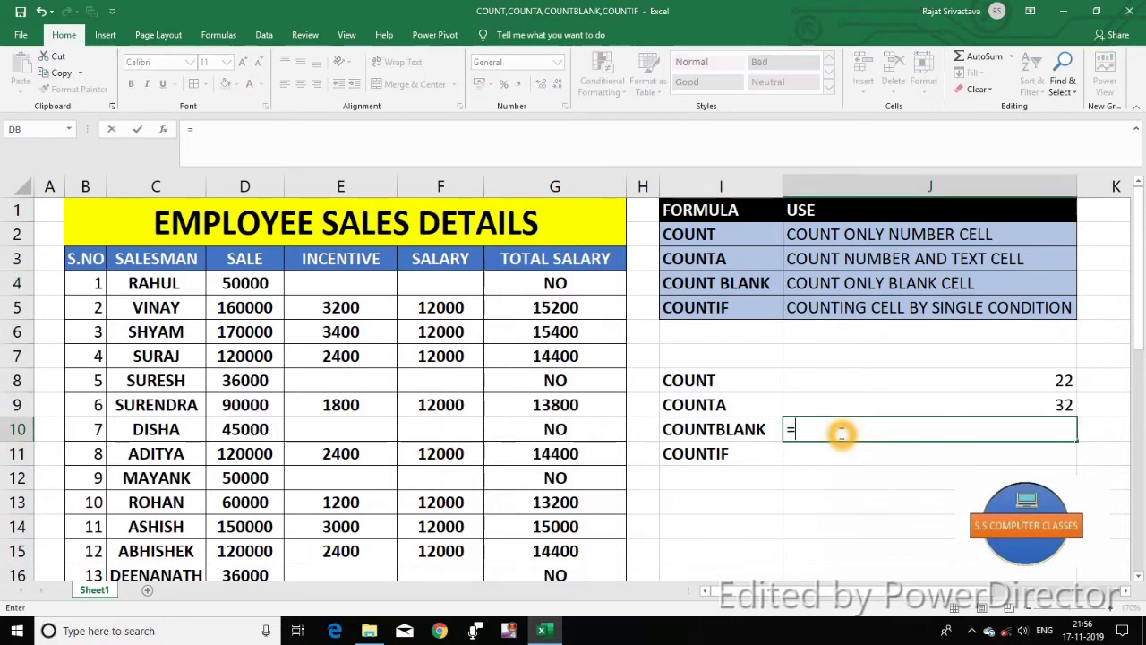
pyautogui.write('COUNTBLANK')
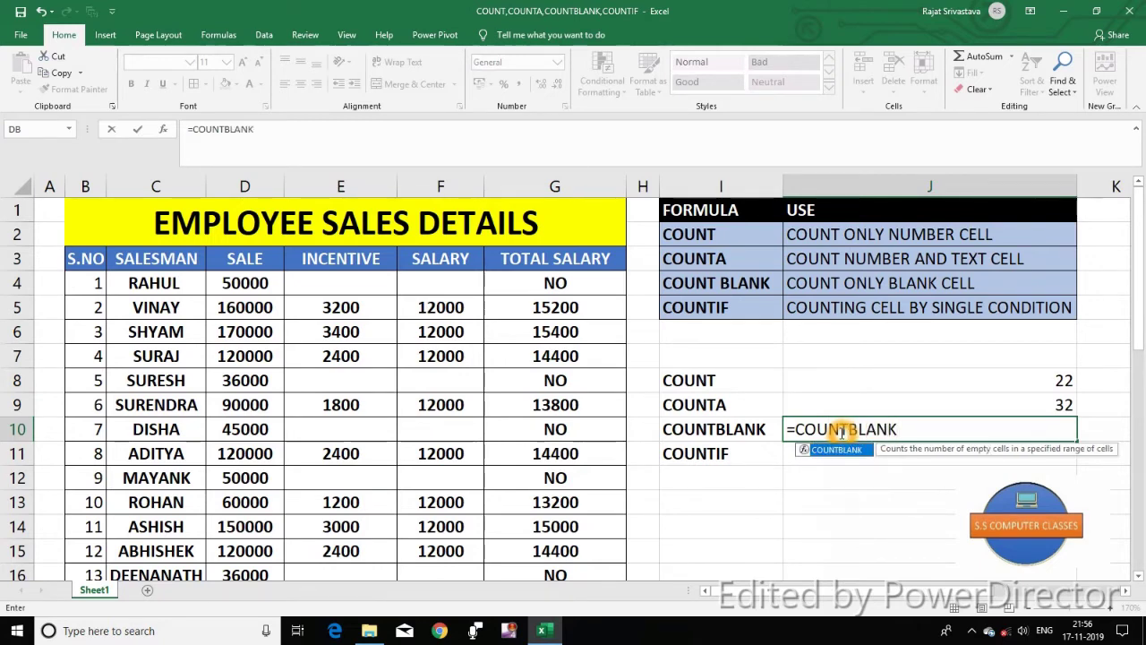
pyautogui.write('(')
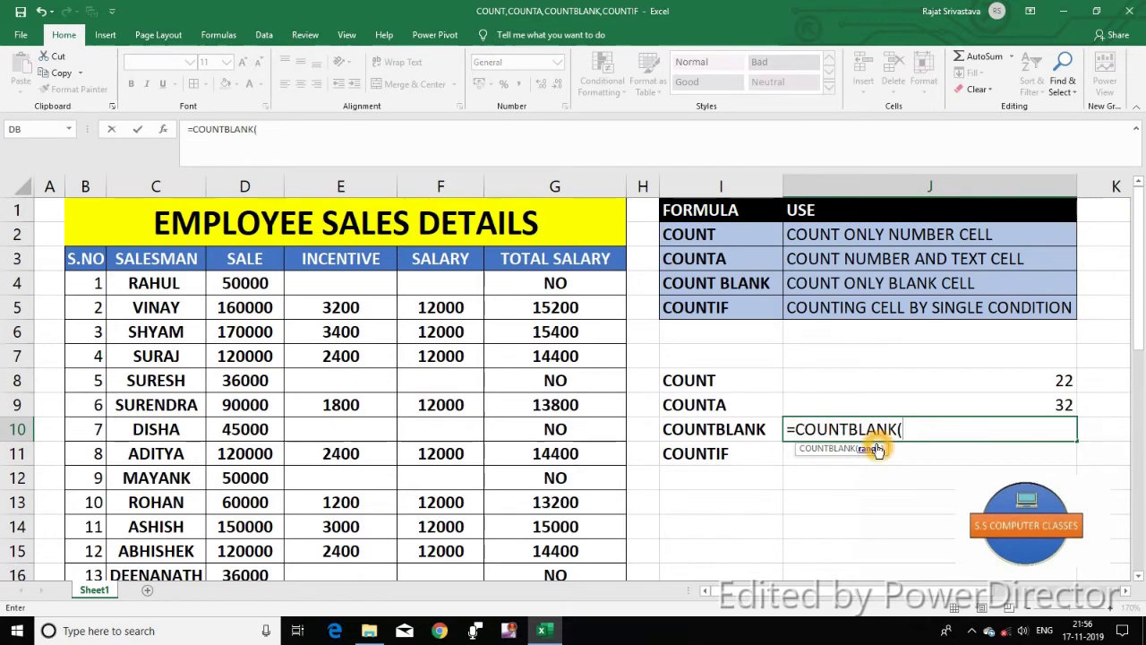
pyautogui.moveTo(435, 283)
pyautogui.mouseDown()
pyautogui.moveTo(447, 565)
pyautogui.moveTo(448, 550)
pyautogui.mouseUp()
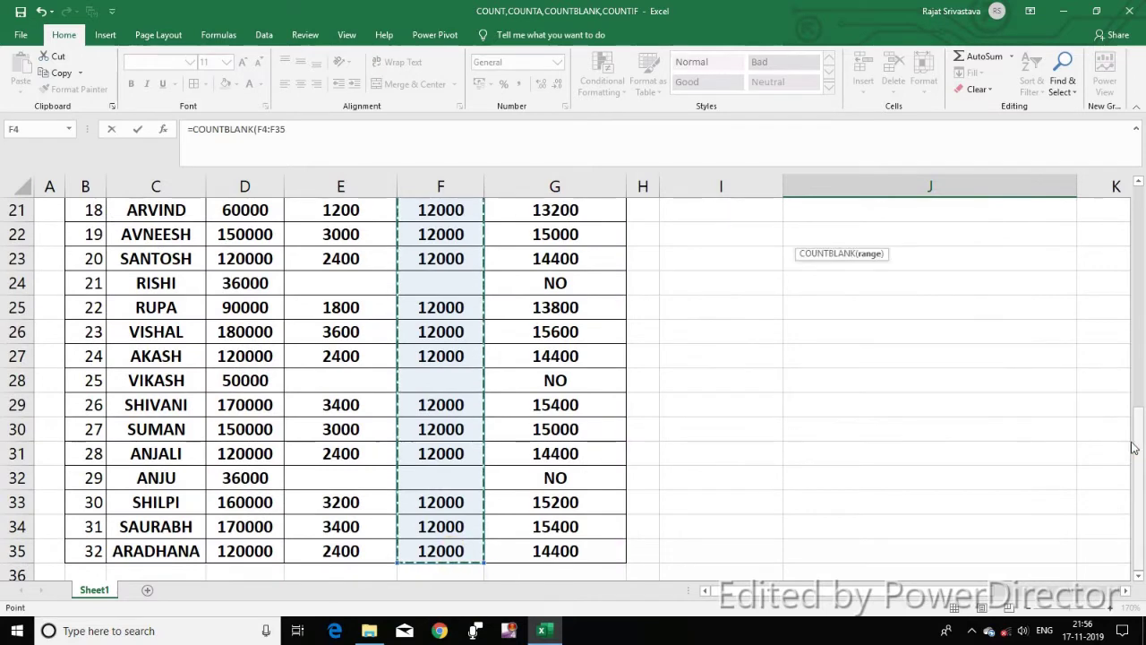
pyautogui.moveTo(1134, 422); pyautogui.dragTo(1125, 190)
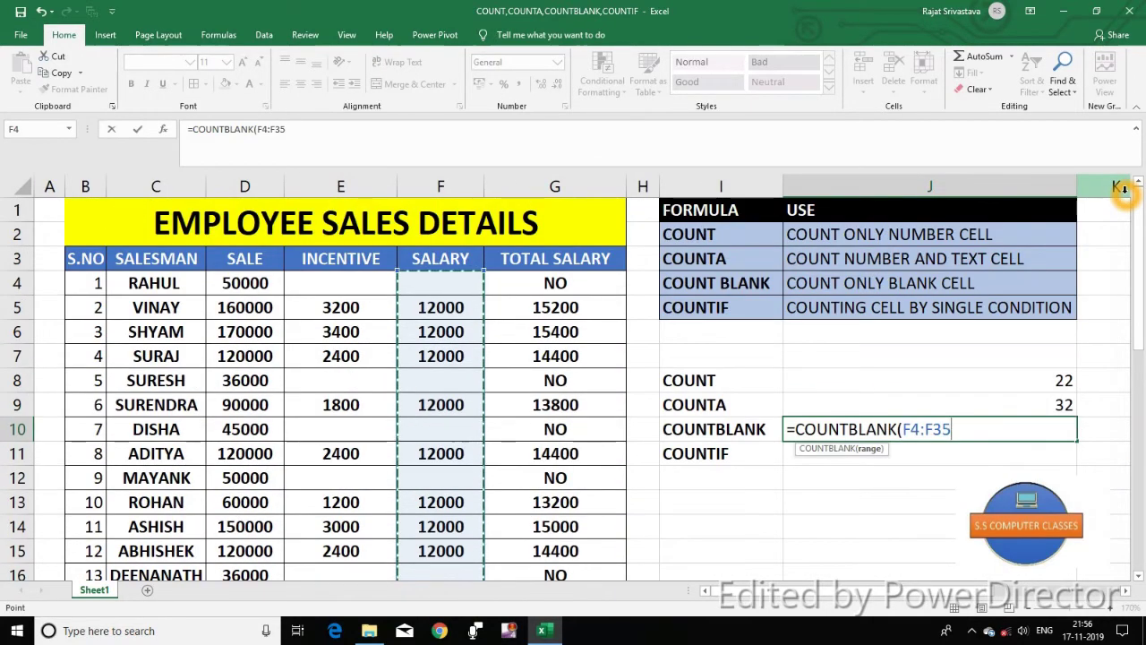
pyautogui.write(')')
pyautogui.press('Return')
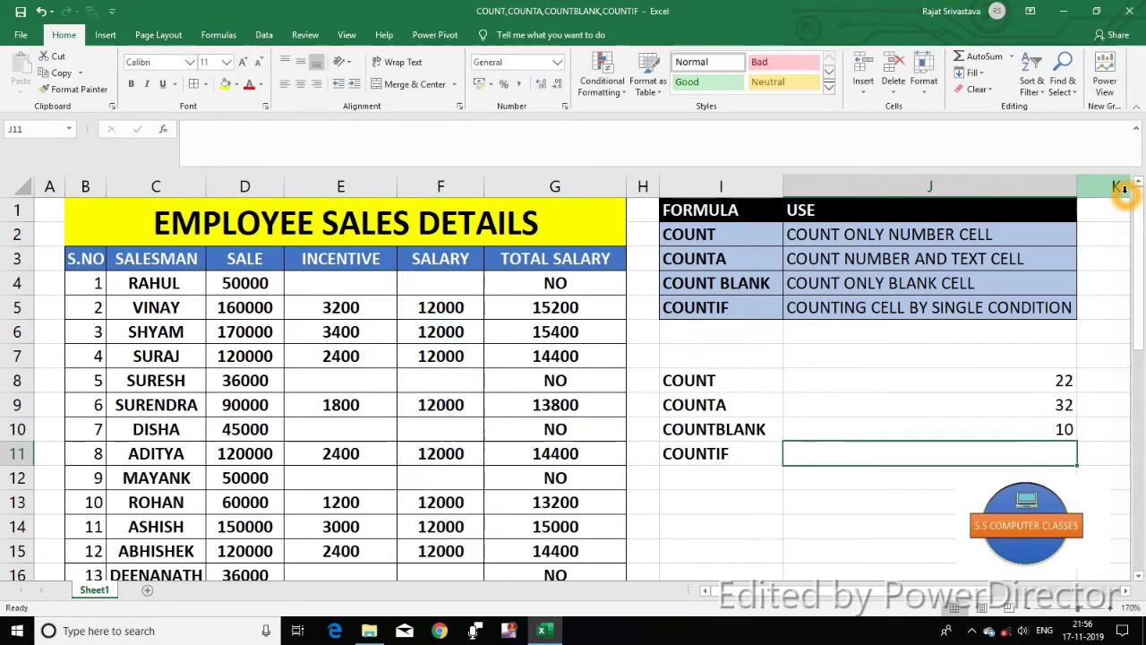
pyautogui.click(929, 434)
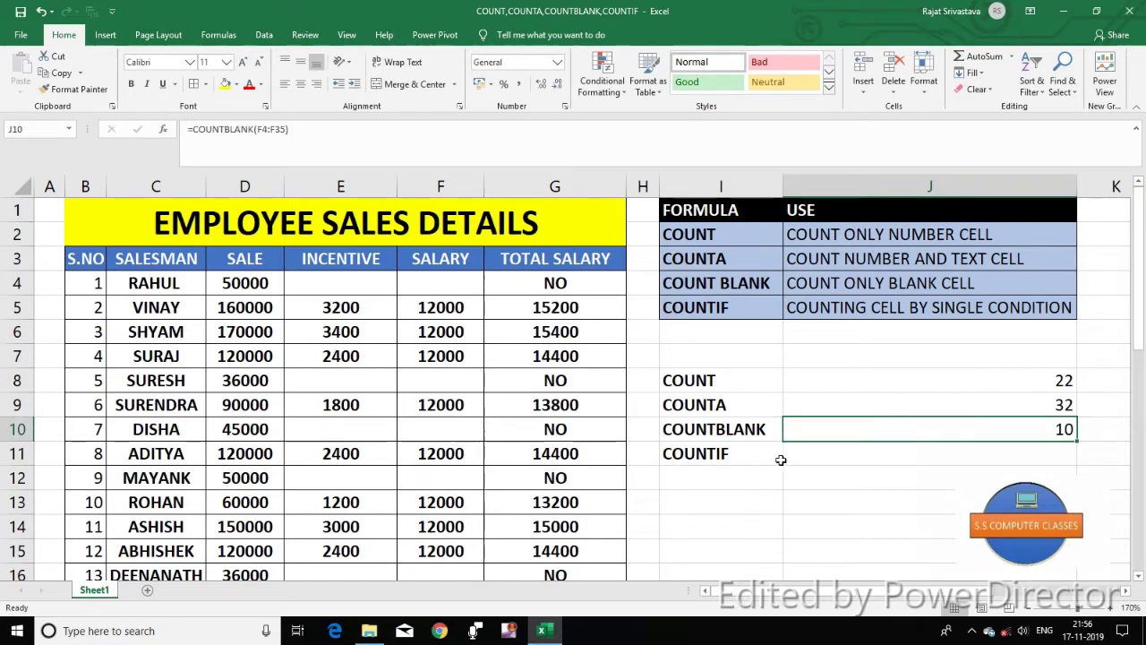
pyautogui.click(721, 429)
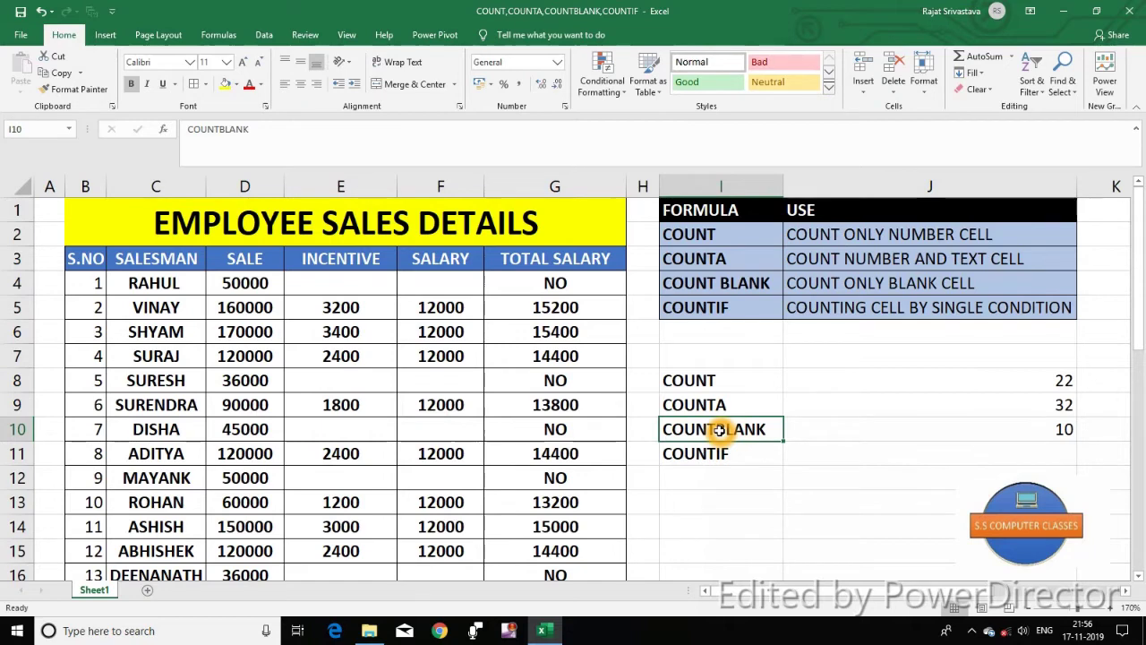
pyautogui.click(703, 456)
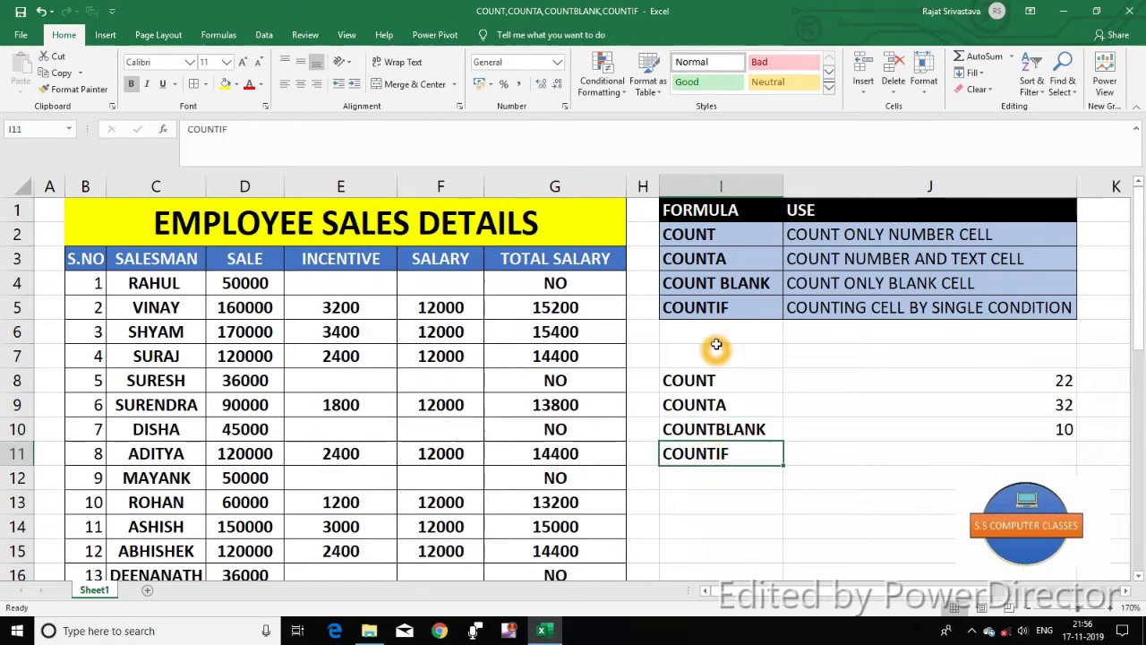
pyautogui.click(745, 307)
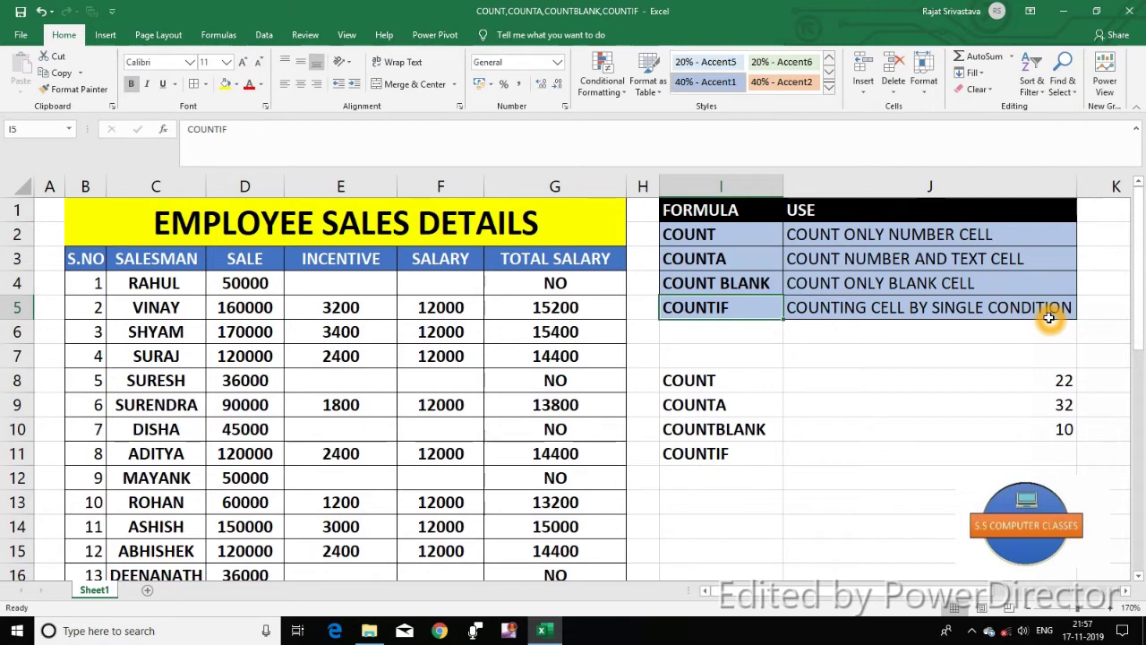
pyautogui.click(555, 283)
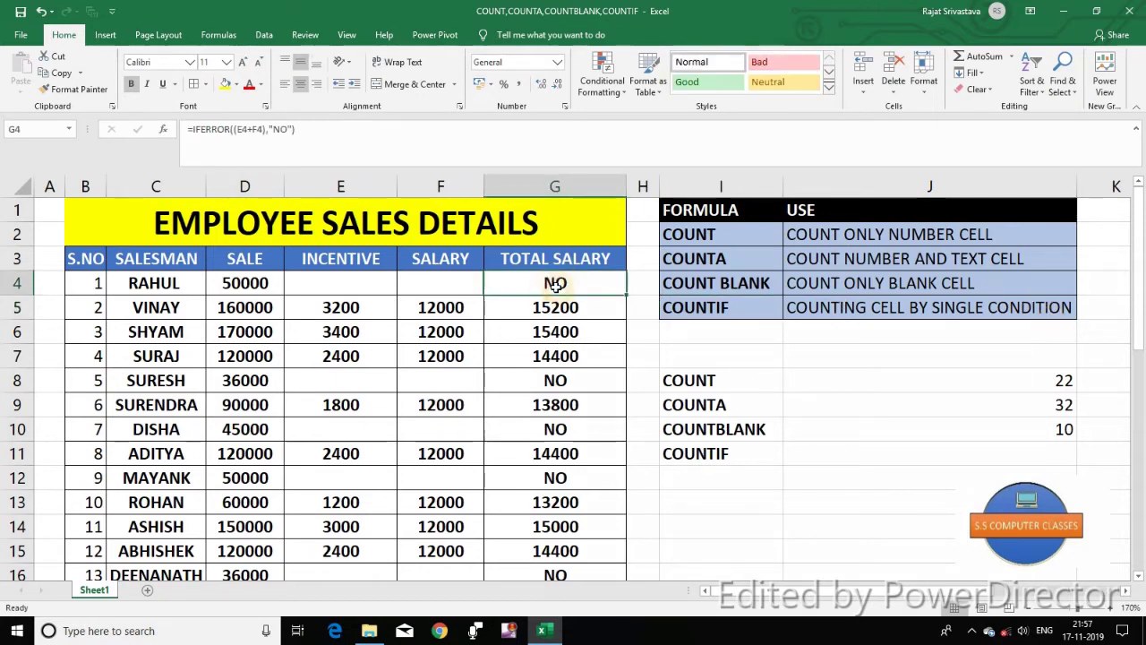
pyautogui.click(559, 308)
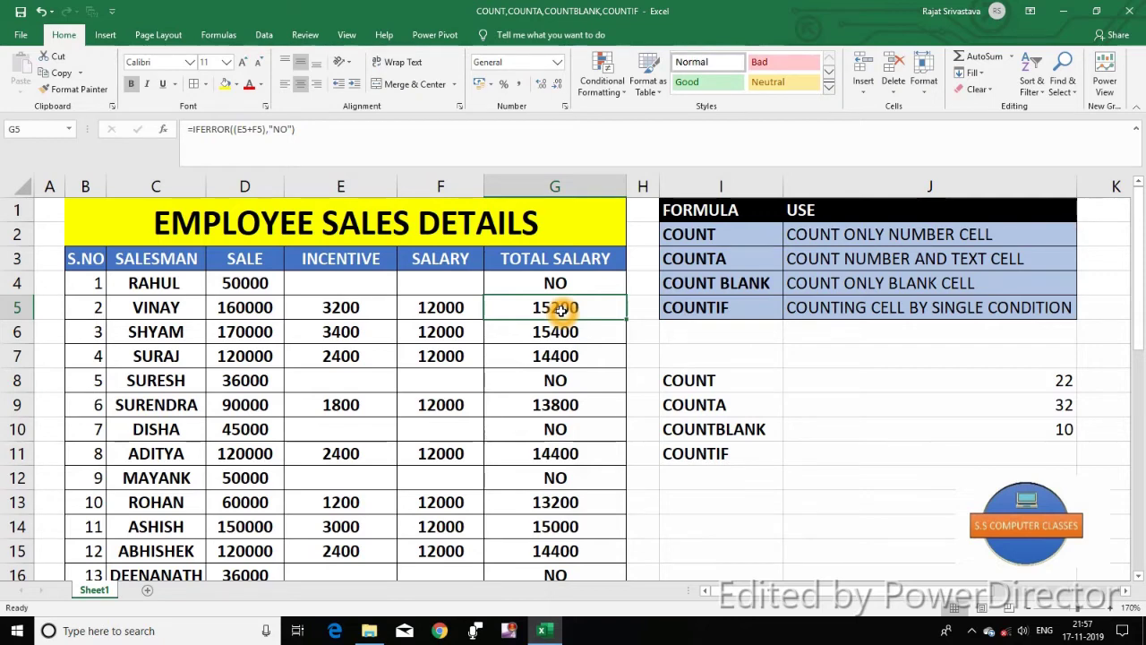
pyautogui.click(694, 501)
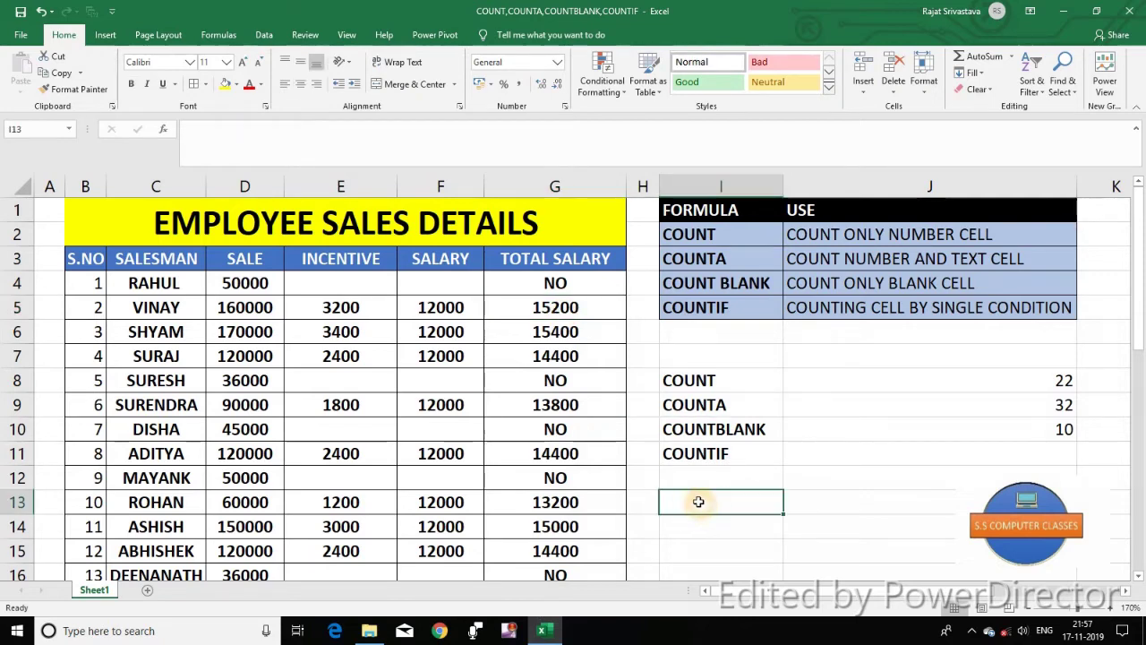
# Enter the comparison labels > in I13 and < in I14
pyautogui.write('>')
pyautogui.click(685, 533)
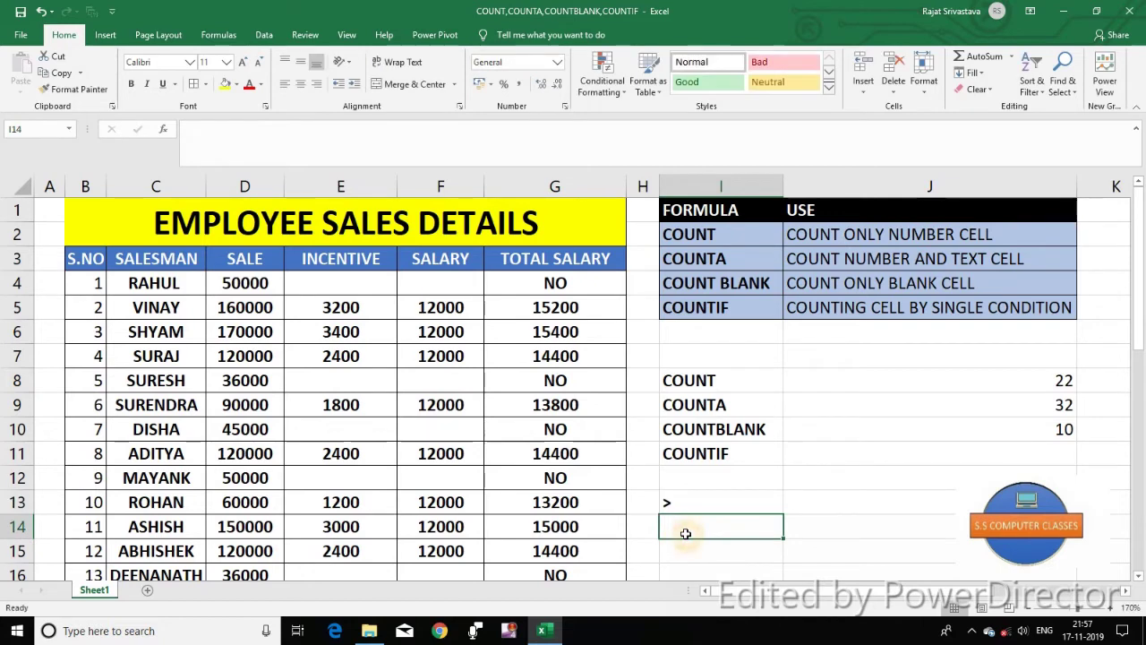
pyautogui.write('<')
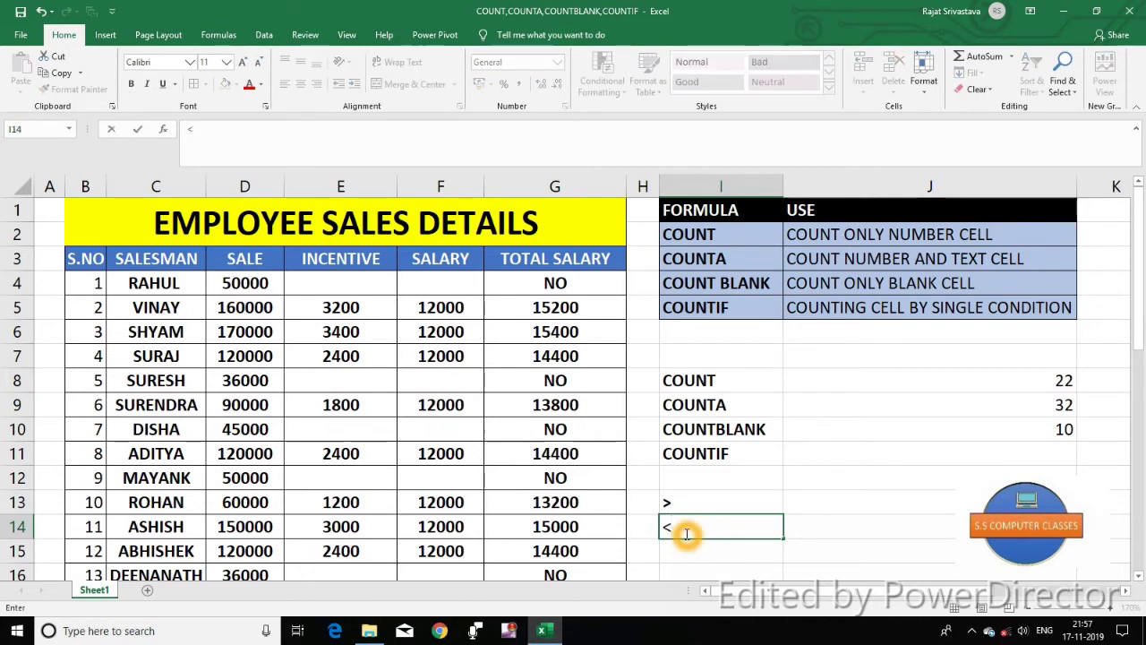
pyautogui.press('Return')
# Discard a stray =J11 entry in I15 and begin =COUNTIF( in J11
pyautogui.write('=')
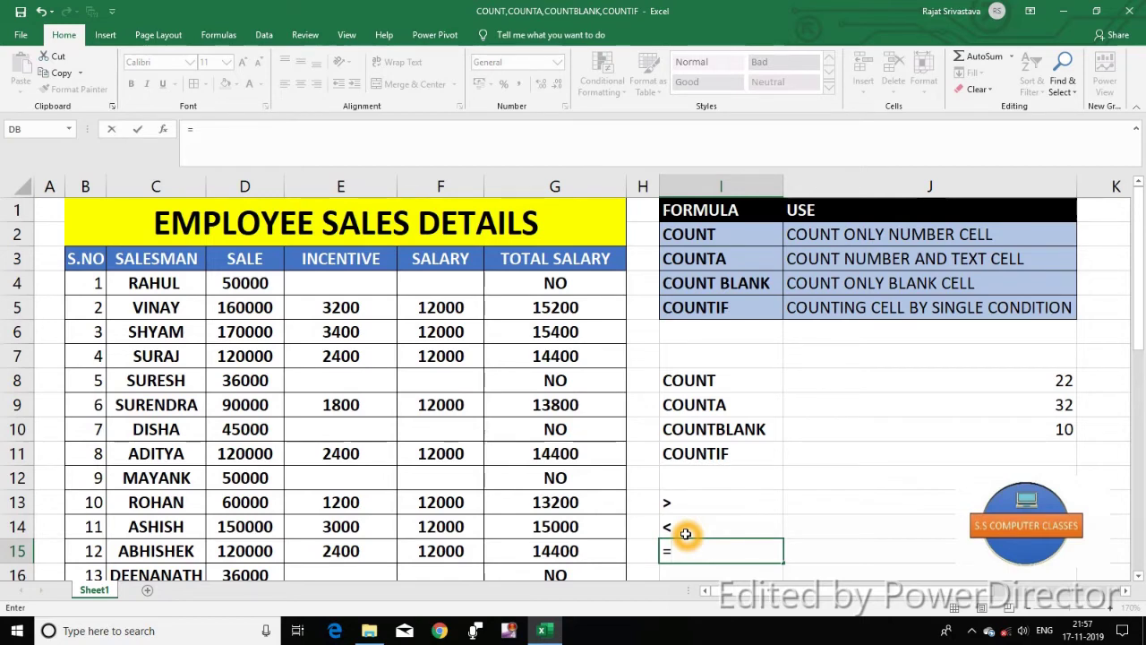
pyautogui.click(869, 454)
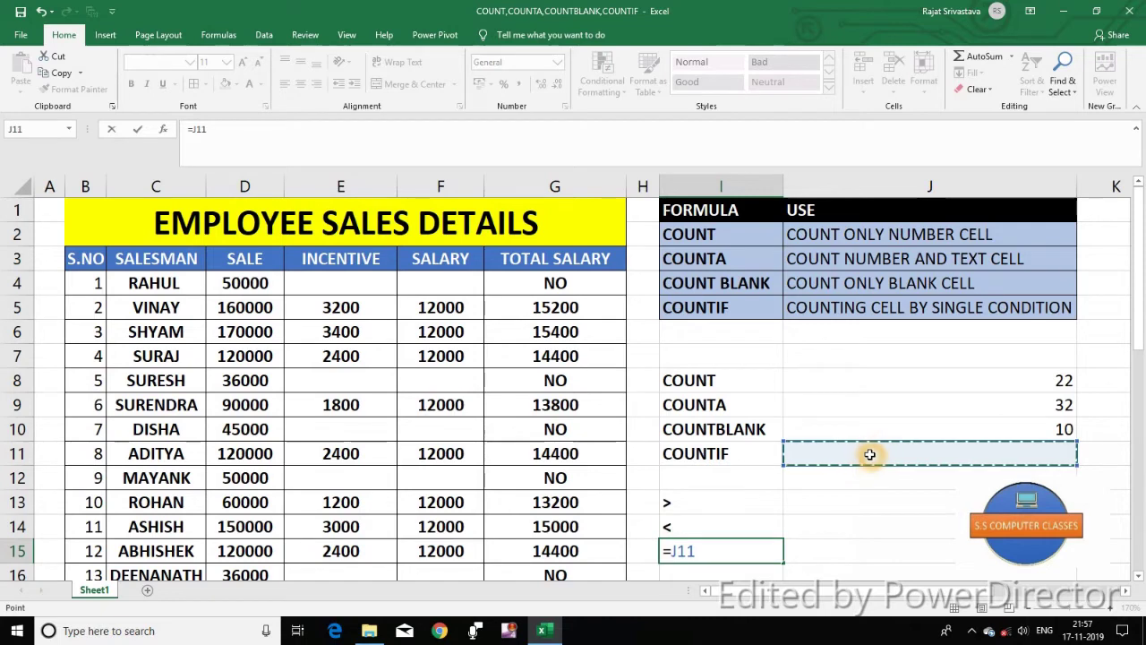
pyautogui.press('BackSpace')
pyautogui.press('BackSpace')
pyautogui.press('BackSpace')
pyautogui.press('BackSpace')
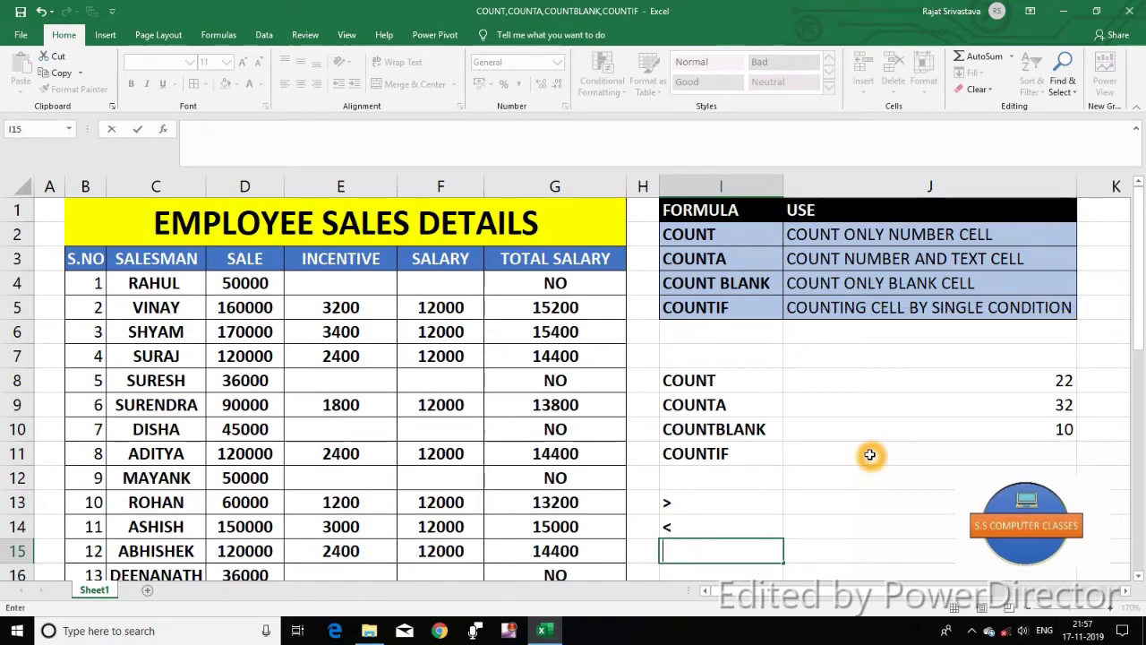
pyautogui.click(839, 569)
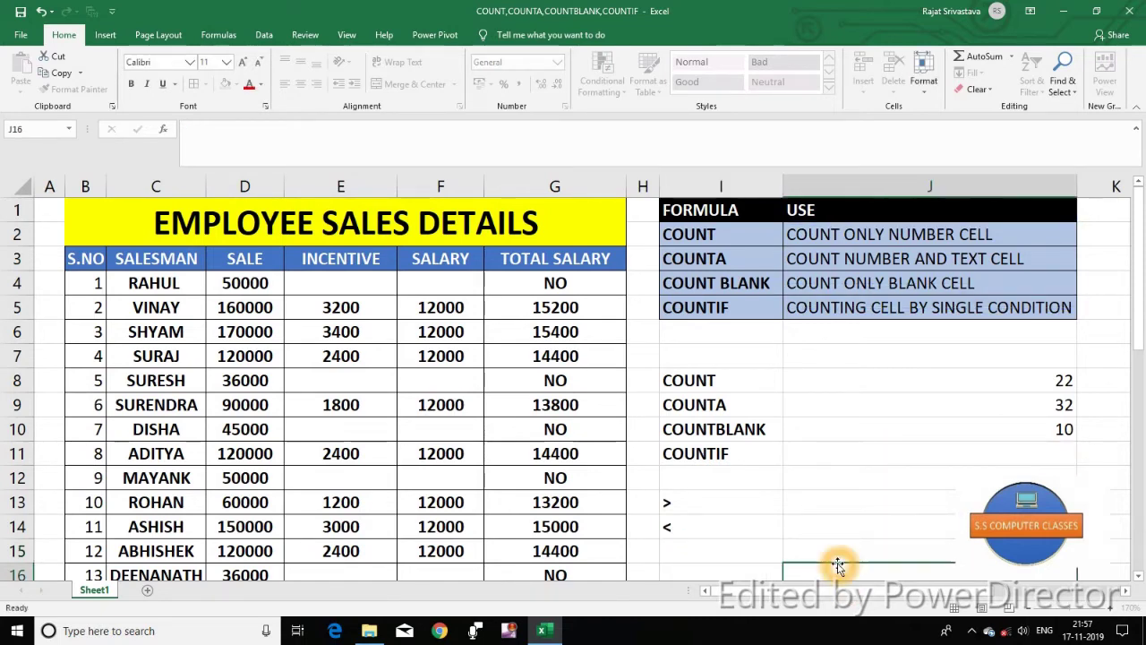
pyautogui.click(949, 457)
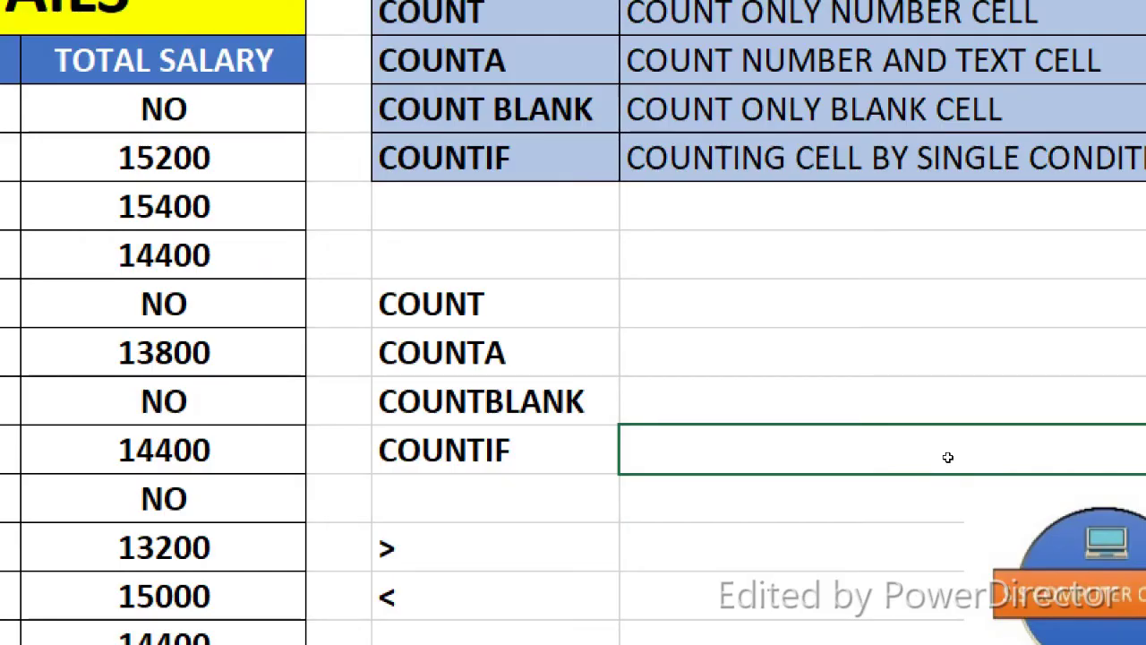
pyautogui.write('=')
pyautogui.write('COUNTIF')
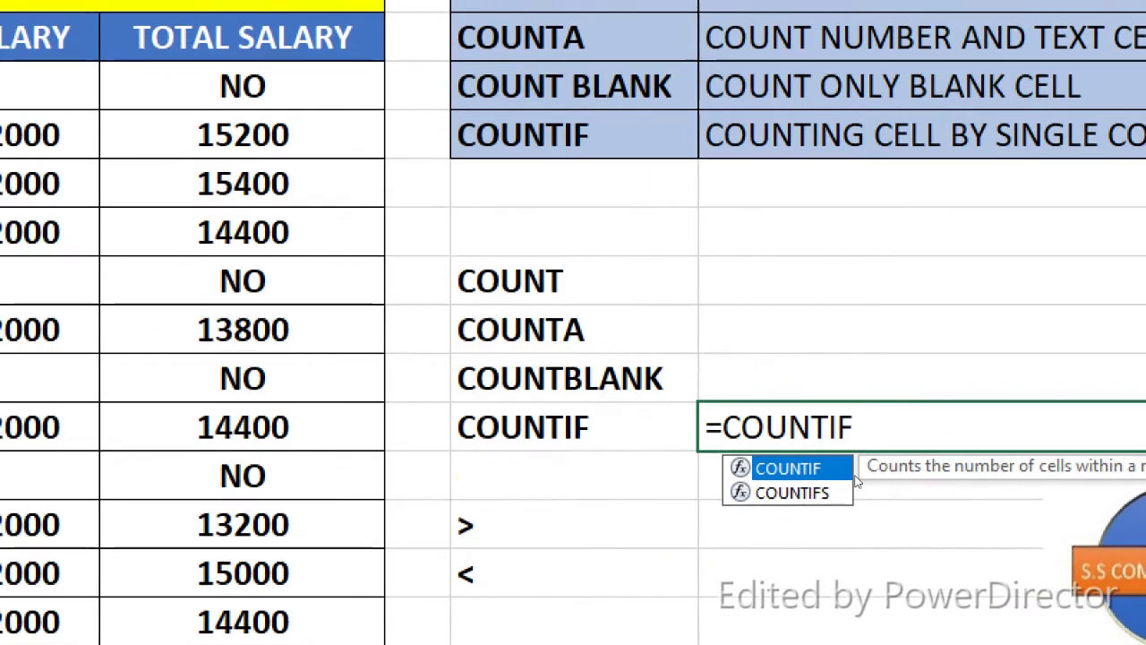
pyautogui.write('(')
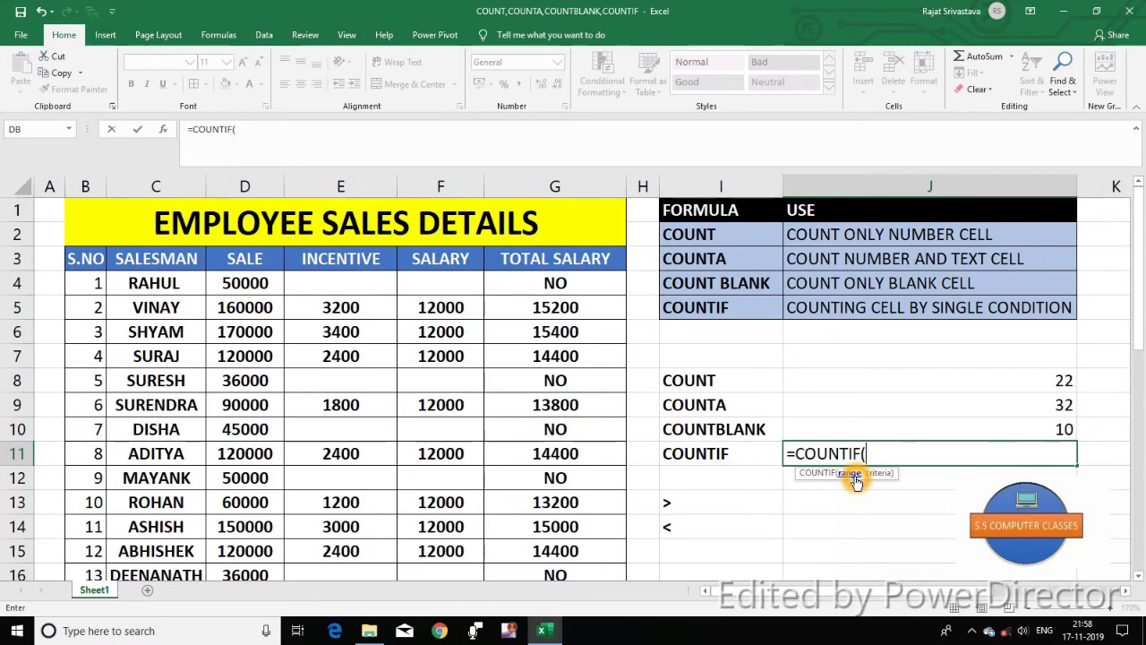
# Complete J11 as =COUNTIF(G4:G35,">18000"), which returns 0
pyautogui.click(555, 286)
pyautogui.moveTo(556, 291); pyautogui.dragTo(550, 598)
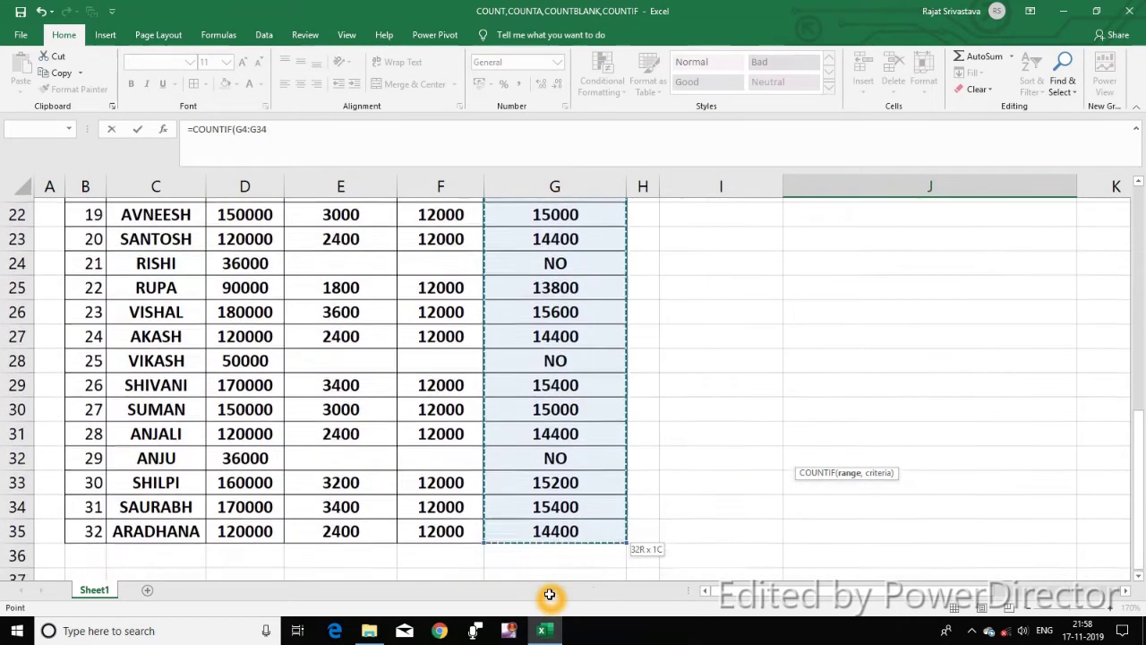
pyautogui.moveTo(550, 598); pyautogui.dragTo(558, 525)
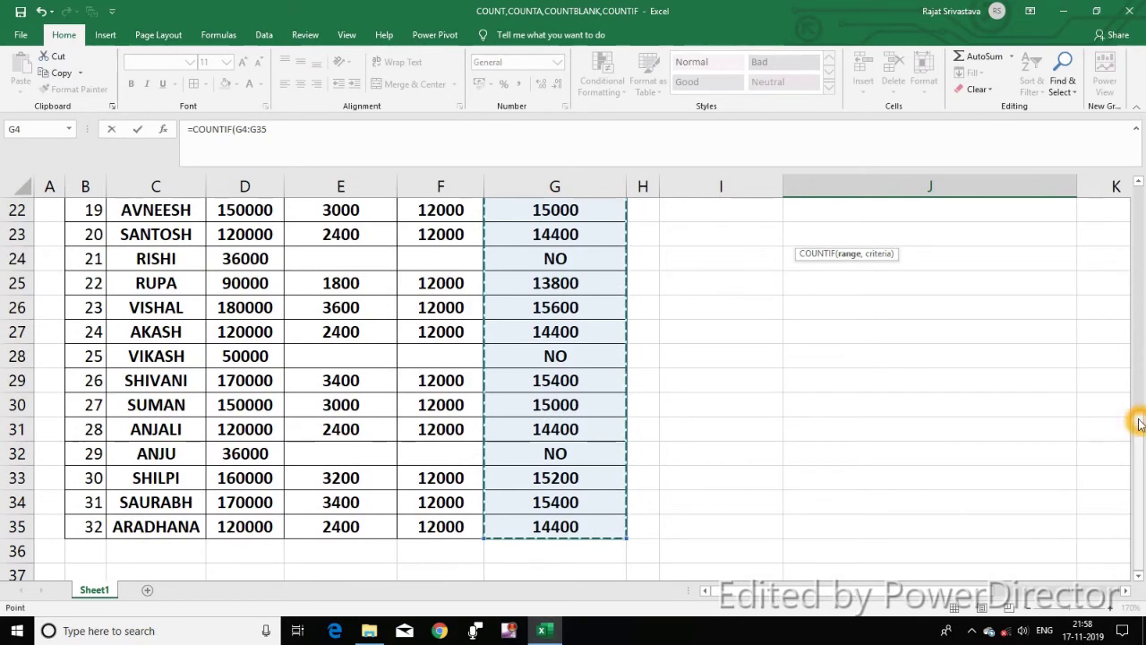
pyautogui.moveTo(1138, 421); pyautogui.dragTo(1014, 356)
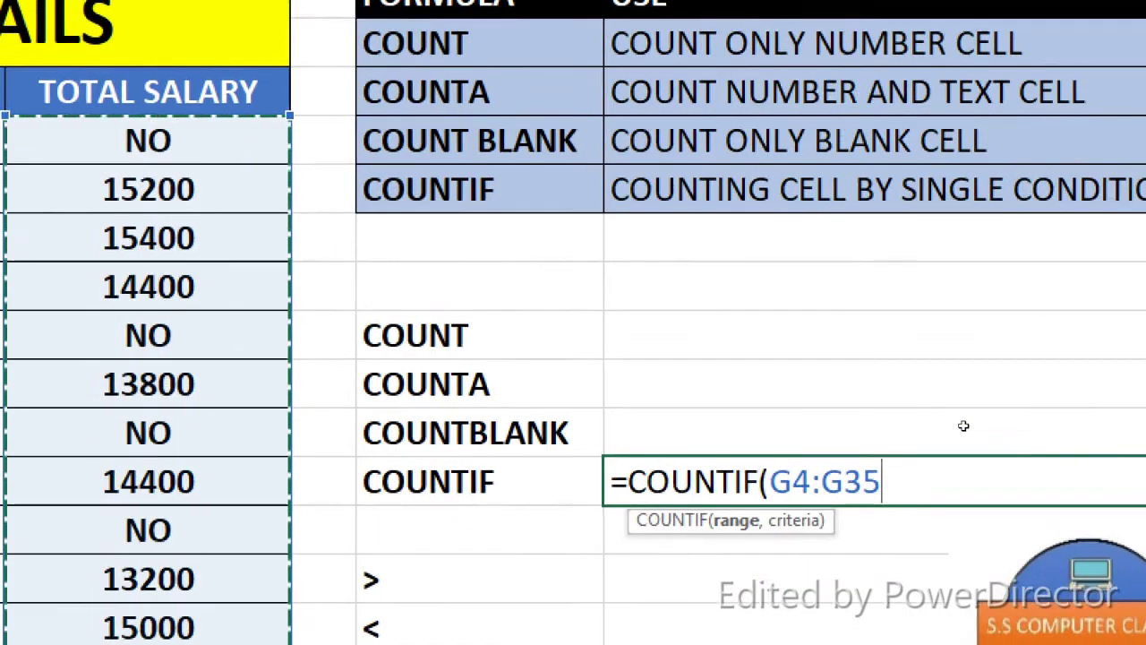
pyautogui.write(',')
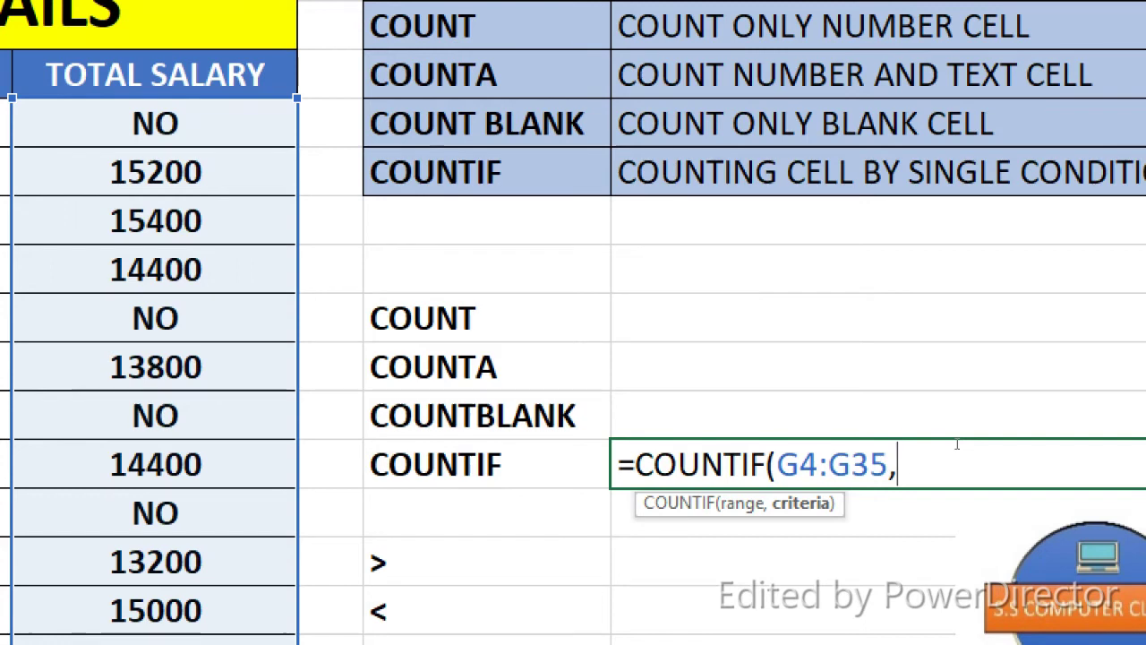
pyautogui.write('">')
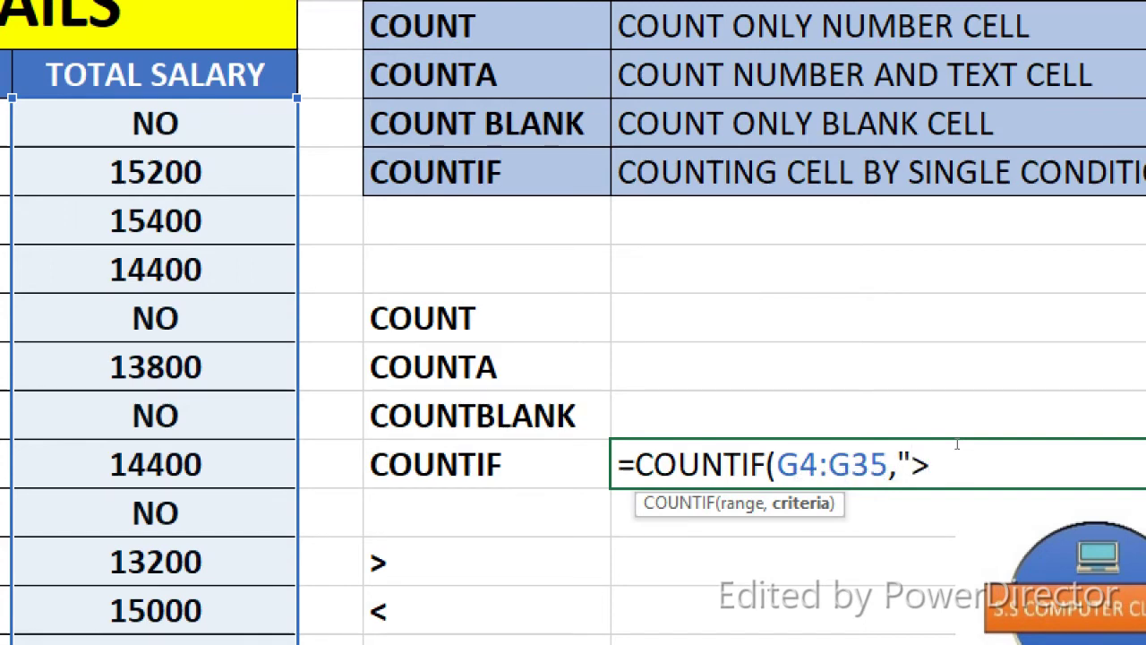
pyautogui.write('18000')
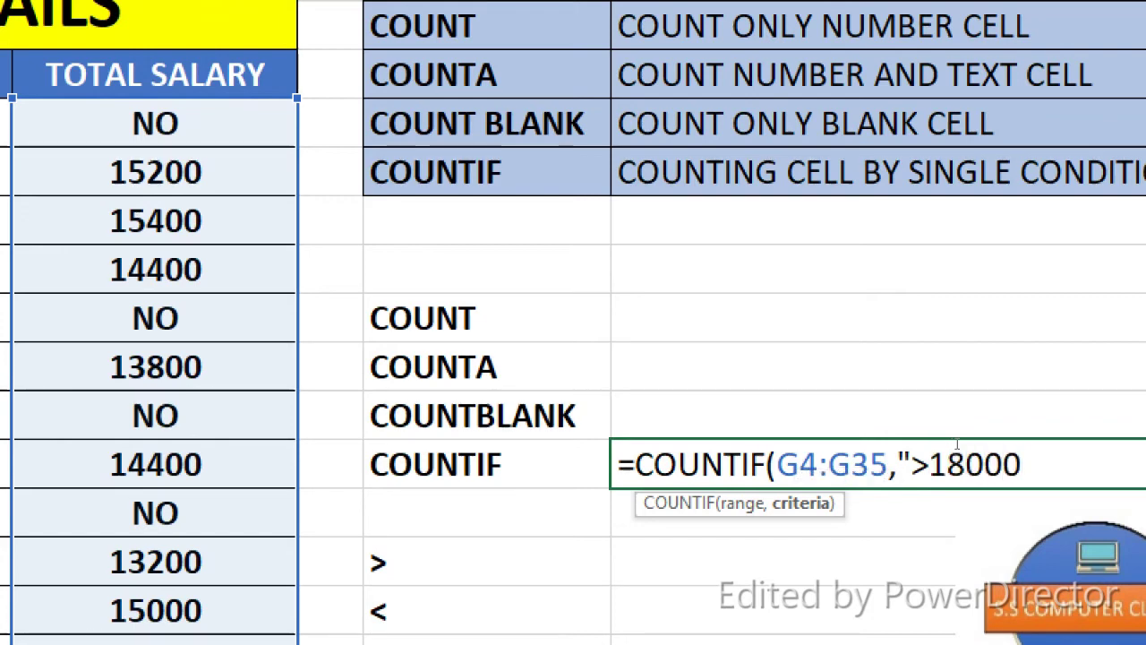
pyautogui.write('")')
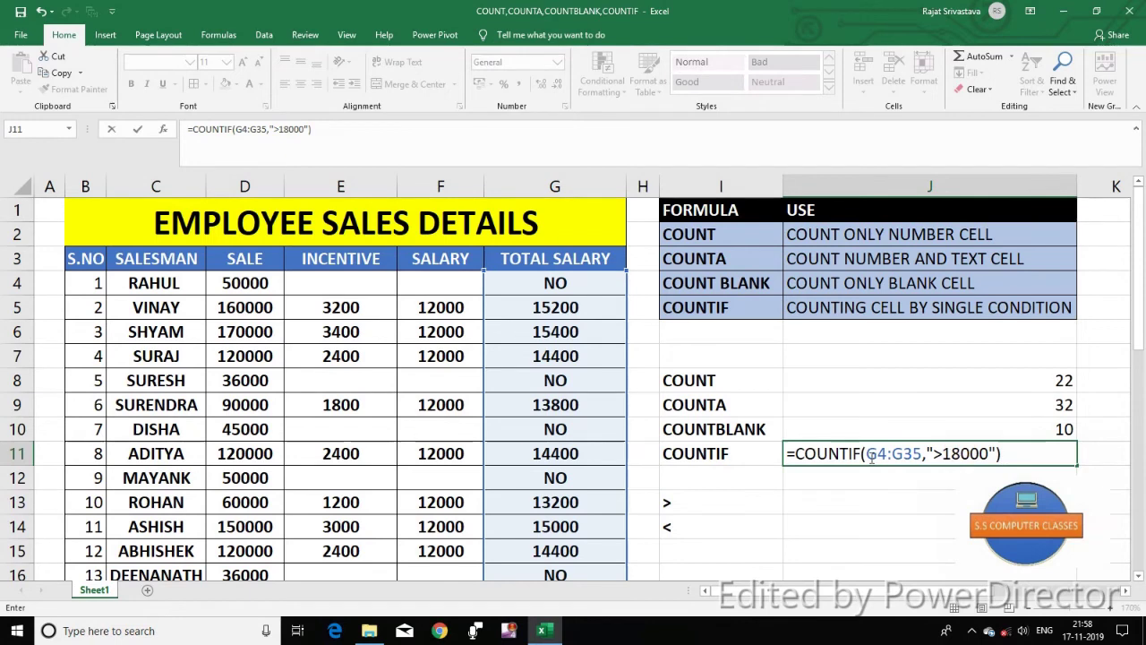
pyautogui.press('Return')
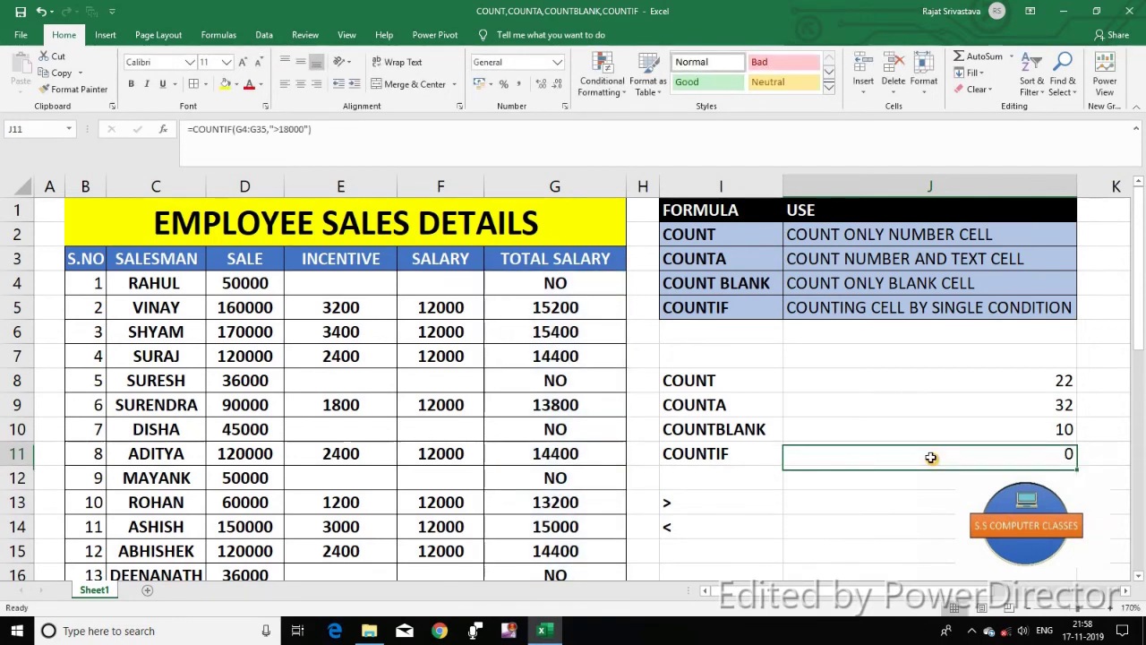
# Change the J11 COUNTIF criterion from >18000 to >15000
pyautogui.doubleClick(929, 453)
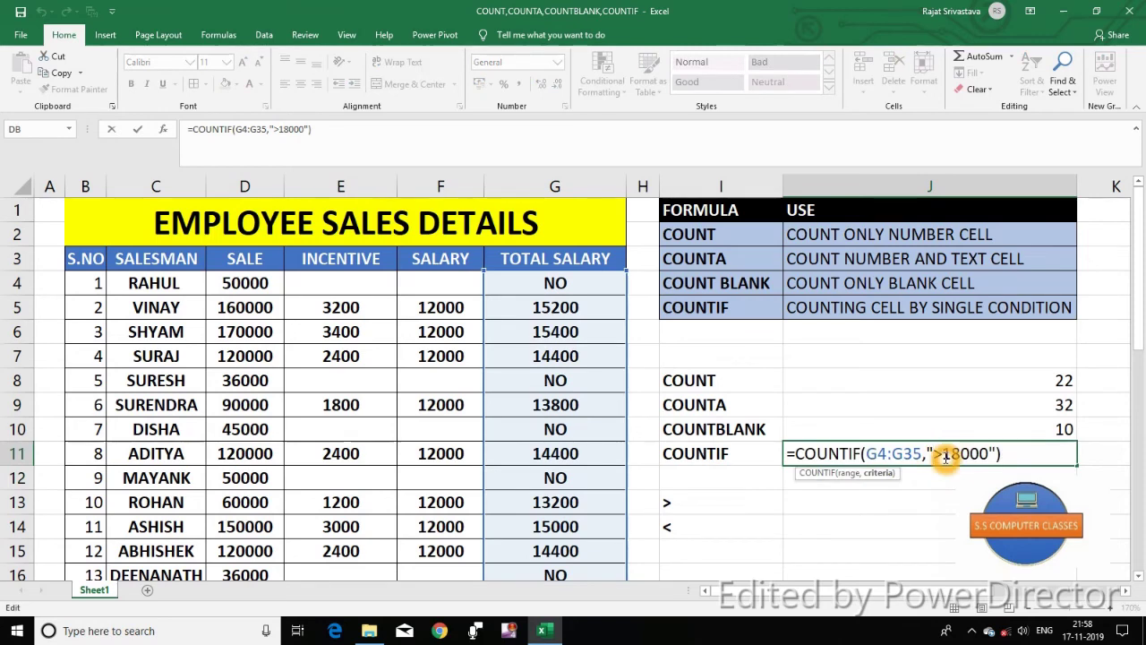
pyautogui.click(988, 457)
pyautogui.press('BackSpace')
pyautogui.press('BackSpace')
pyautogui.press('BackSpace')
pyautogui.press('BackSpace')
pyautogui.write('5000')
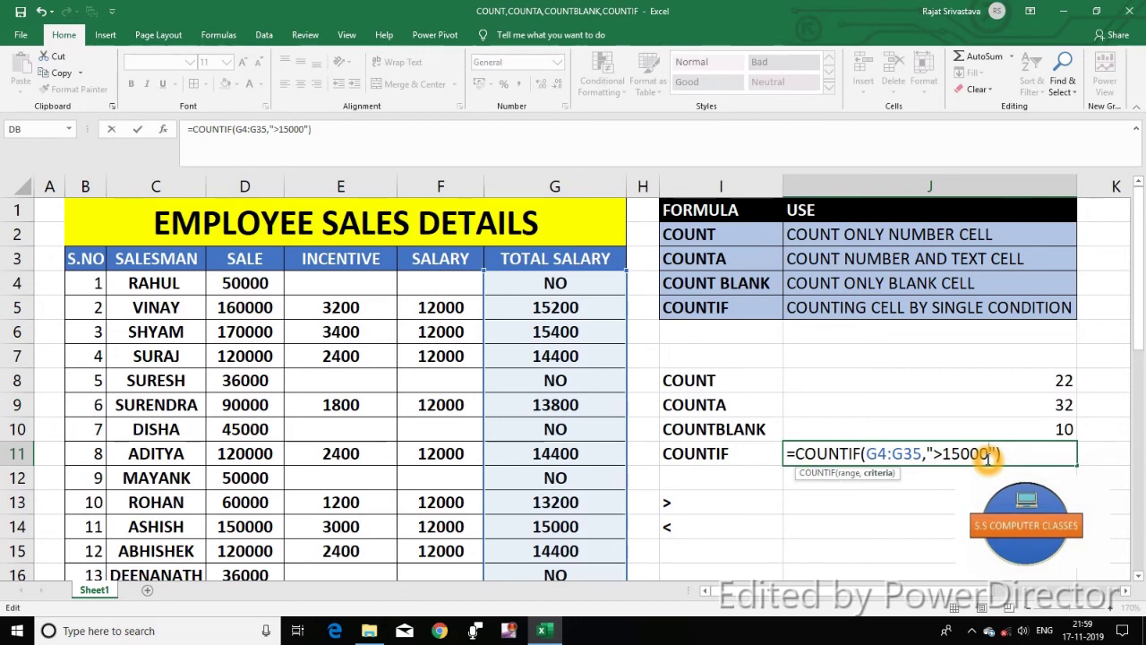
pyautogui.press('Return')
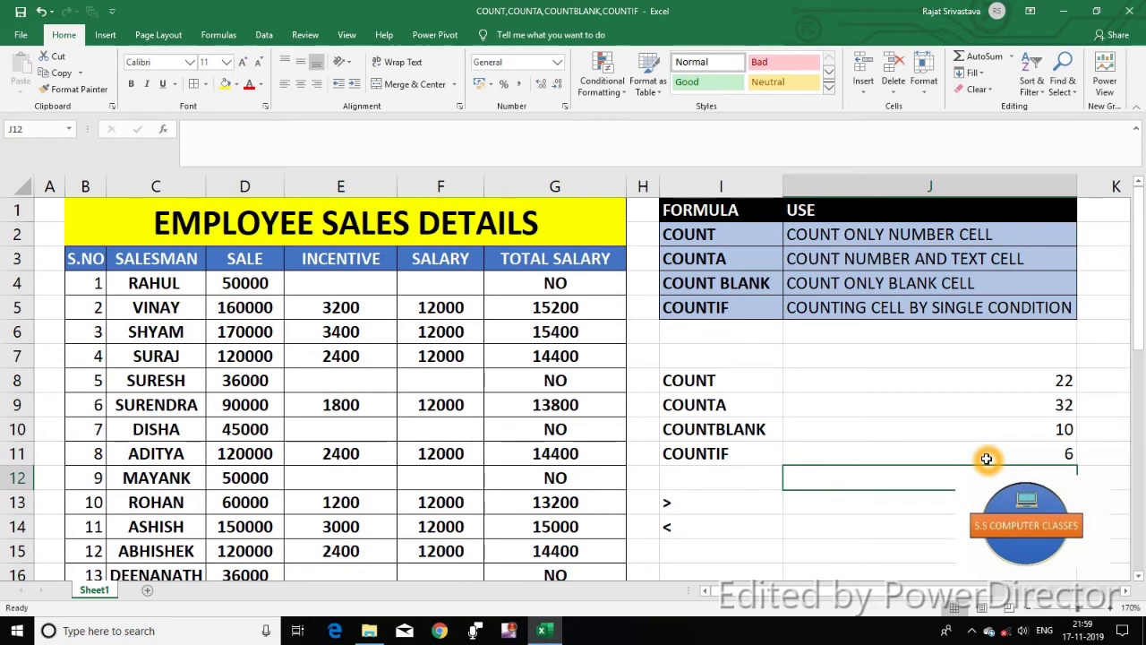
# Change the J11 COUNTIF criterion to "14400", so it returns 8
pyautogui.click(985, 454)
pyautogui.click(884, 478)
pyautogui.doubleClick(935, 453)
pyautogui.write('>15000")')
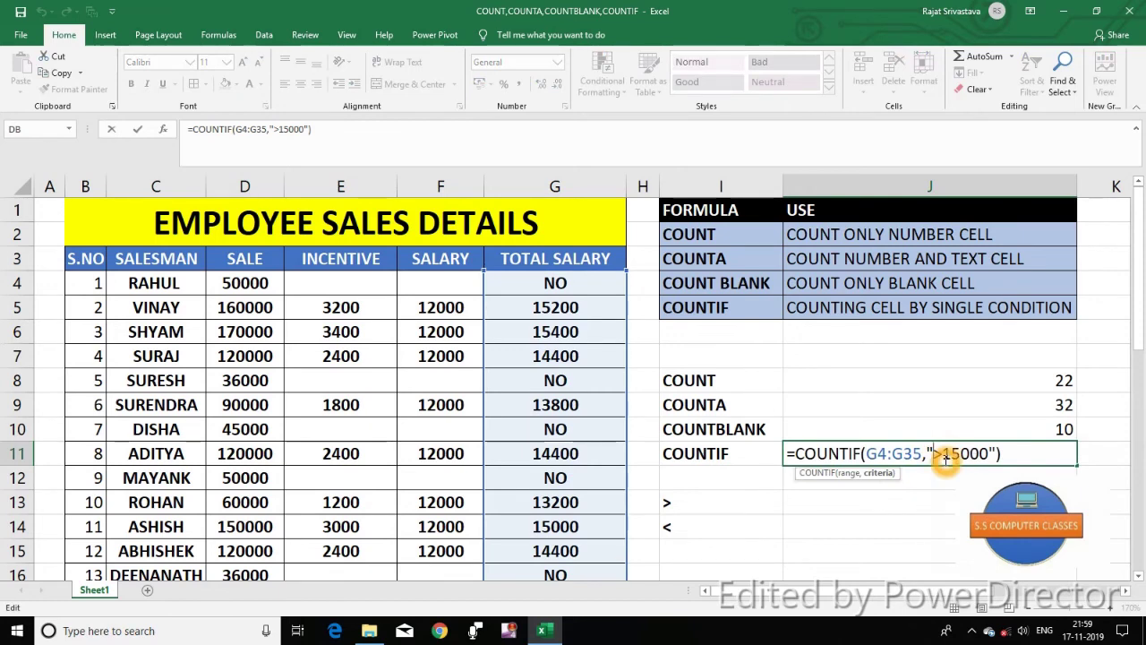
pyautogui.press('BackSpace')
pyautogui.write('14')
pyautogui.press('Right')
pyautogui.press('Right')
pyautogui.press('Right')
pyautogui.press('Right')
pyautogui.press('Right')
pyautogui.press('BackSpace')
pyautogui.press('BackSpace')
pyautogui.press('BackSpace')
pyautogui.press('BackSpace')
pyautogui.press('BackSpace')
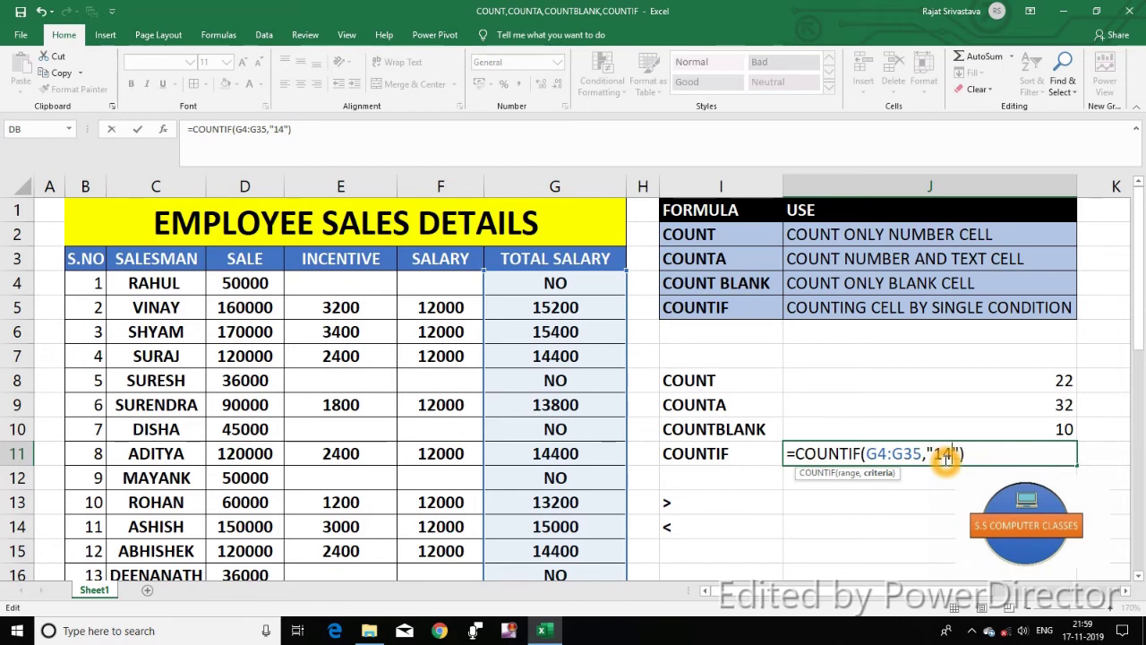
pyautogui.write('400')
pyautogui.press('Return')
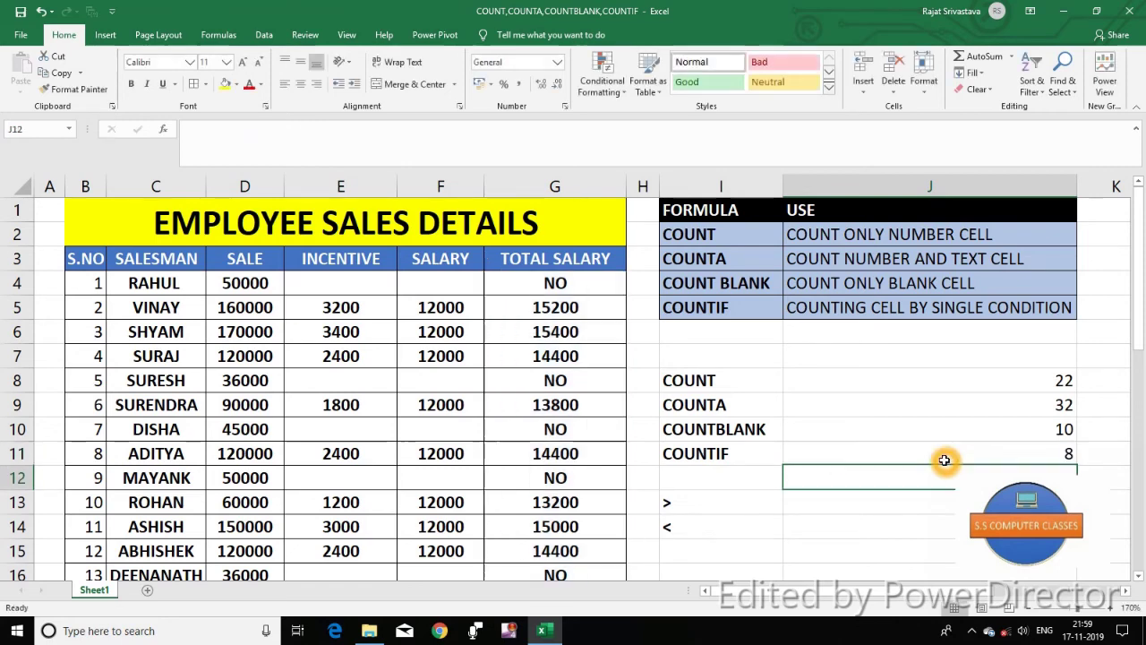
# Edit the J11 COUNTIF criterion to "<14400" to count lower totals, giving 5
pyautogui.click(985, 457)
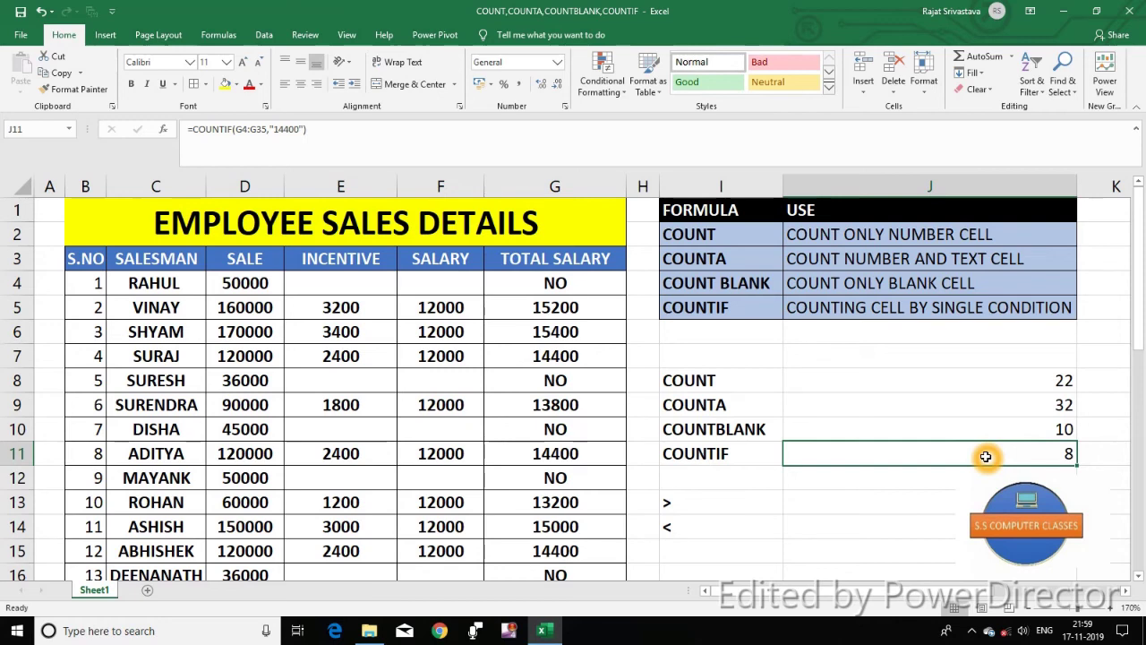
pyautogui.doubleClick(985, 457)
pyautogui.click(935, 454)
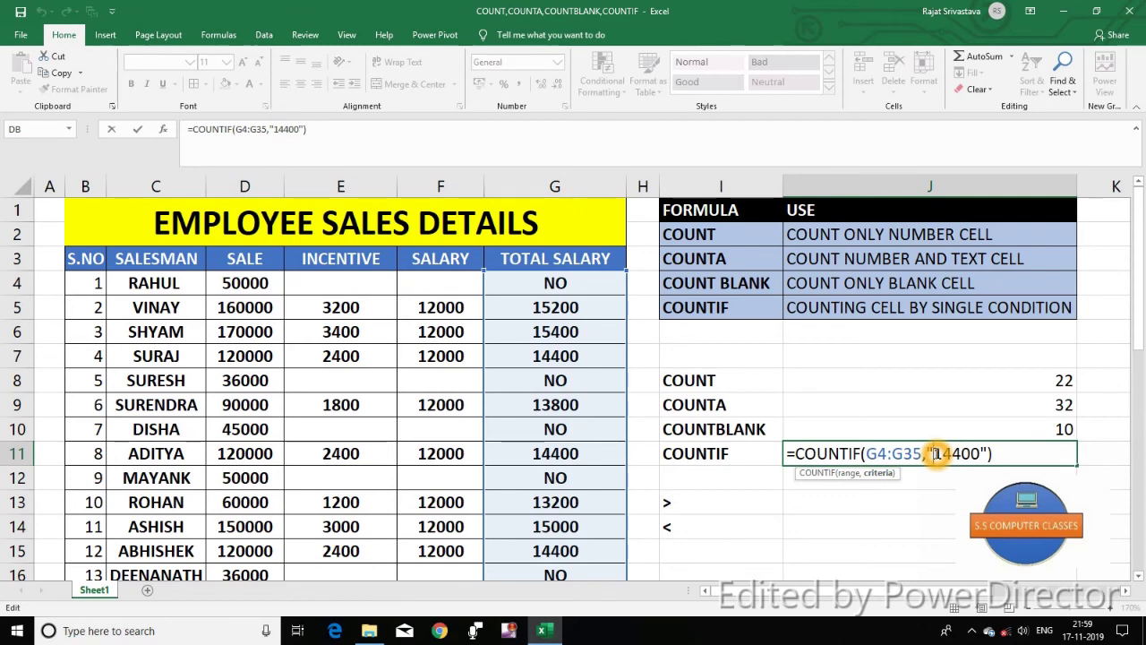
pyautogui.write('<')
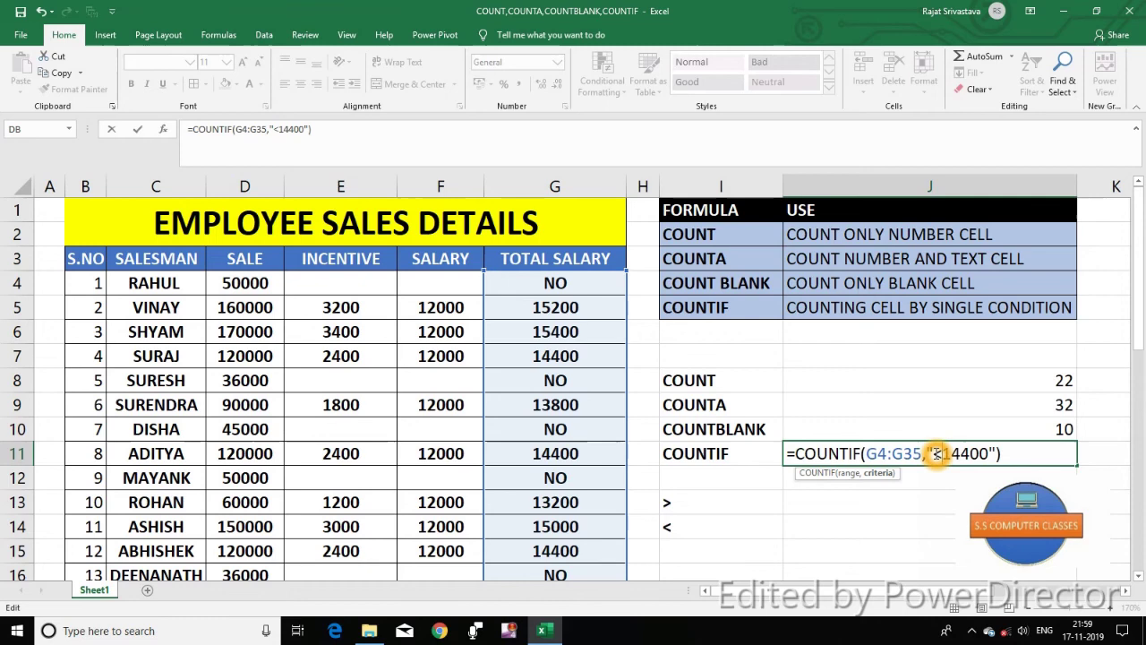
pyautogui.press('Return')
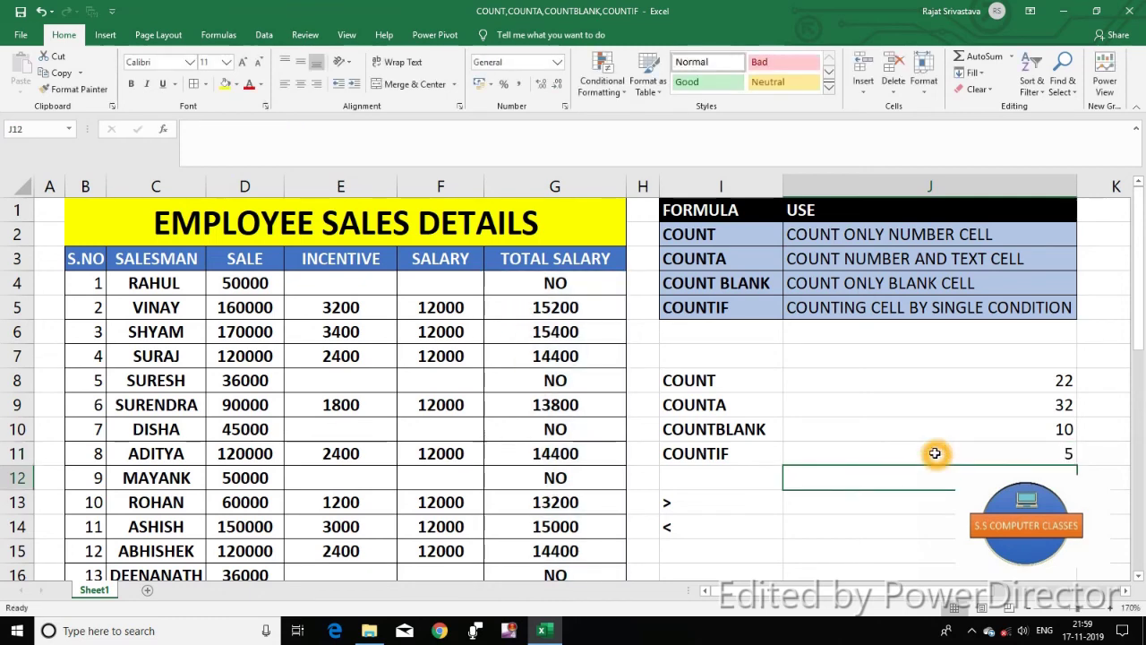